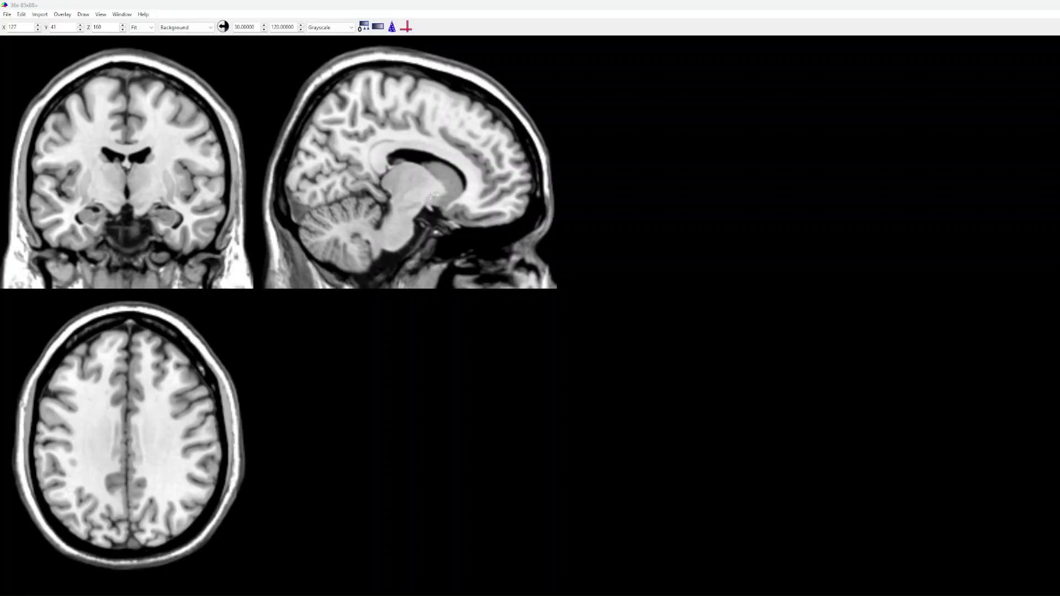
Open the built-in ch2.nii.gz template and replace it with the skull-stripped ch2bet.nii.gz template
{"action": "left_click", "coordinate": [8, 15]}
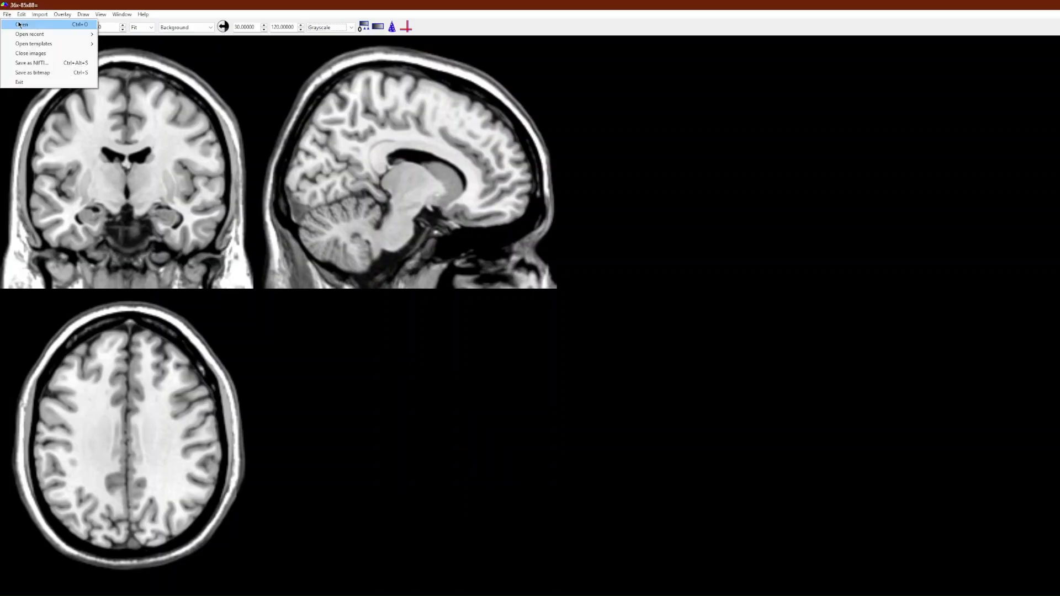
{"action": "mouse_move", "coordinate": [24, 46]}
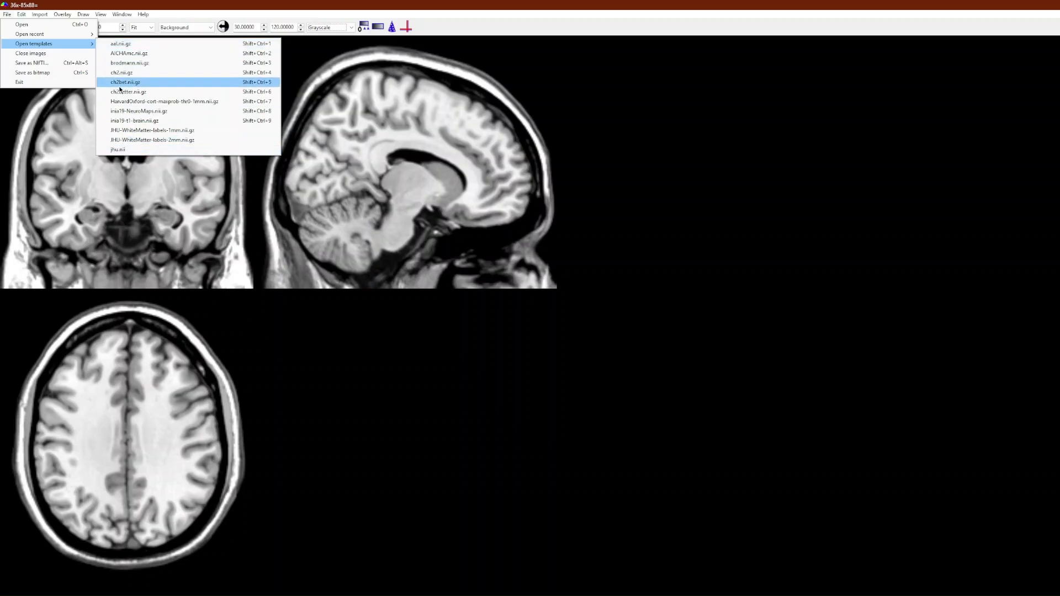
{"action": "left_click", "coordinate": [129, 73]}
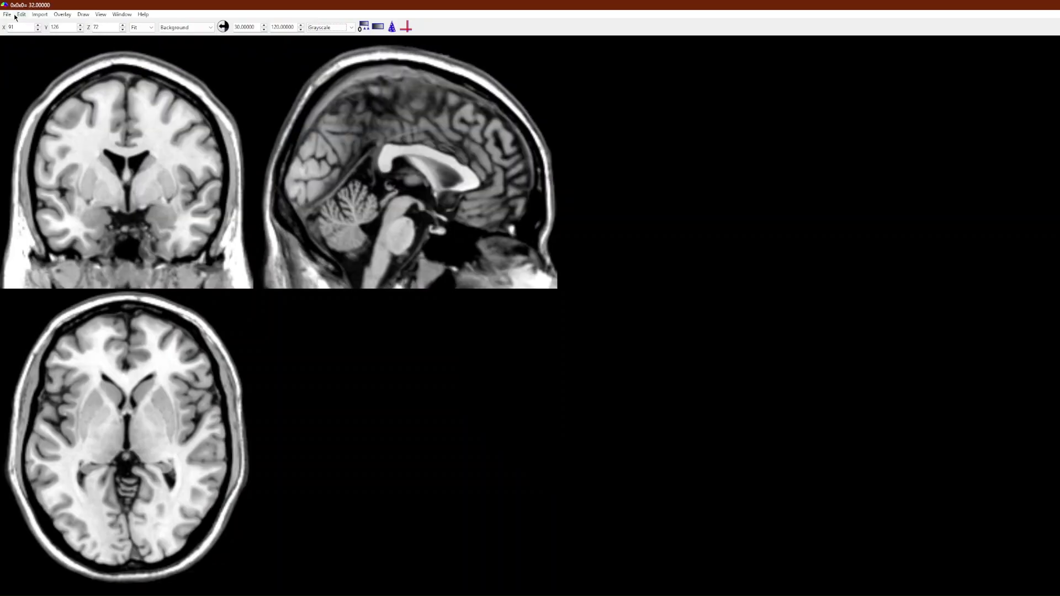
{"action": "left_click", "coordinate": [8, 15]}
{"action": "mouse_move", "coordinate": [38, 45]}
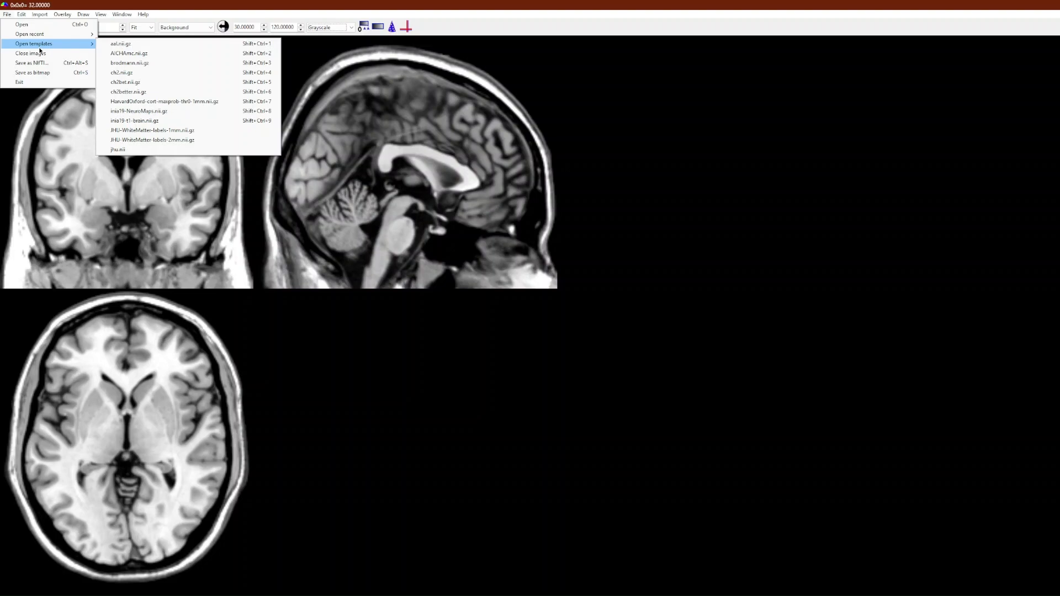
{"action": "left_click", "coordinate": [158, 81]}
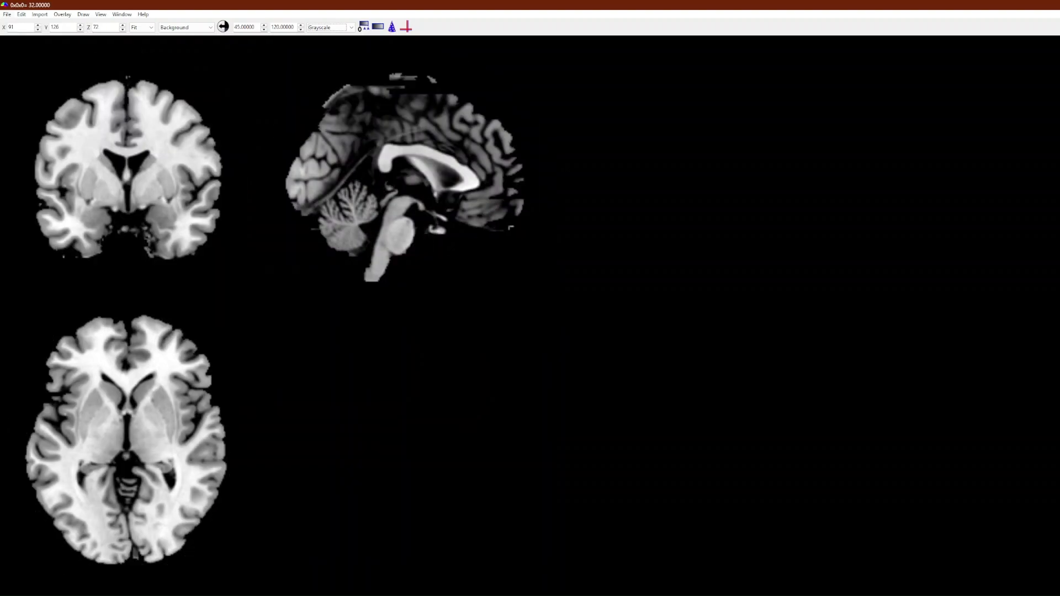
Open the HarvardOxford-cort-maxprob-thr0-1mm.nii.gz atlas template, followed by the brodmann.nii.gz template
{"action": "left_click", "coordinate": [7, 14]}
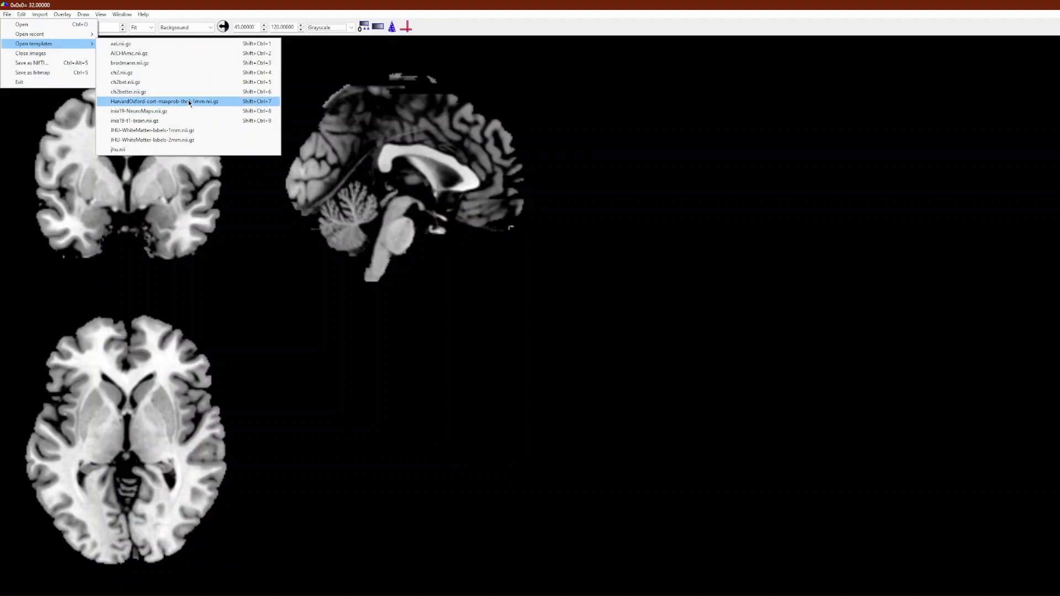
{"action": "left_click", "coordinate": [190, 103]}
{"action": "left_click", "coordinate": [9, 17]}
{"action": "mouse_move", "coordinate": [28, 44]}
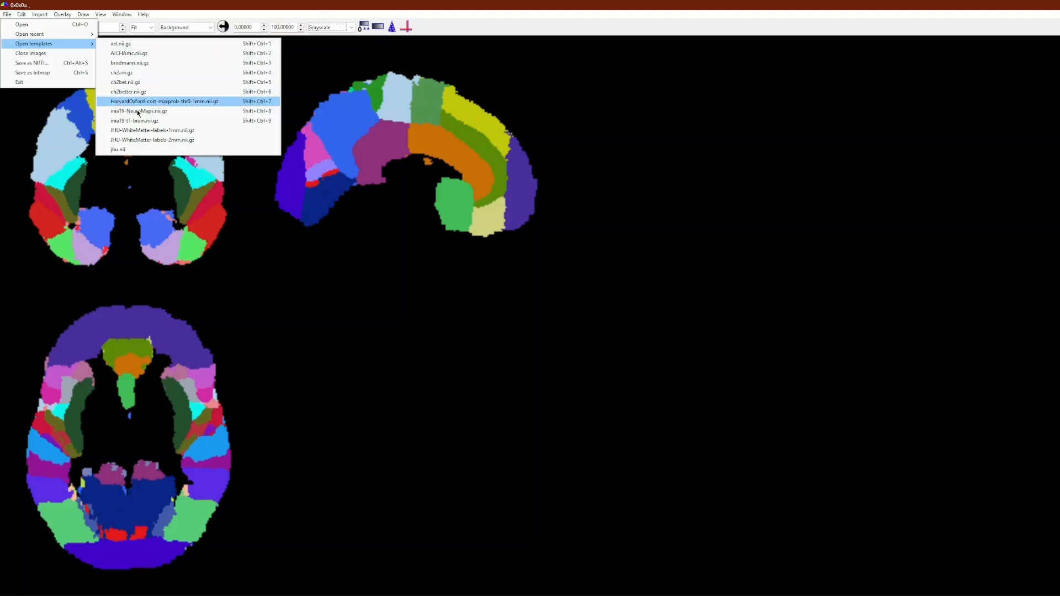
{"action": "left_click", "coordinate": [141, 62]}
Replace the displayed Brodmann atlas with the ch2.nii.gz template as the background image
{"action": "left_click", "coordinate": [8, 14]}
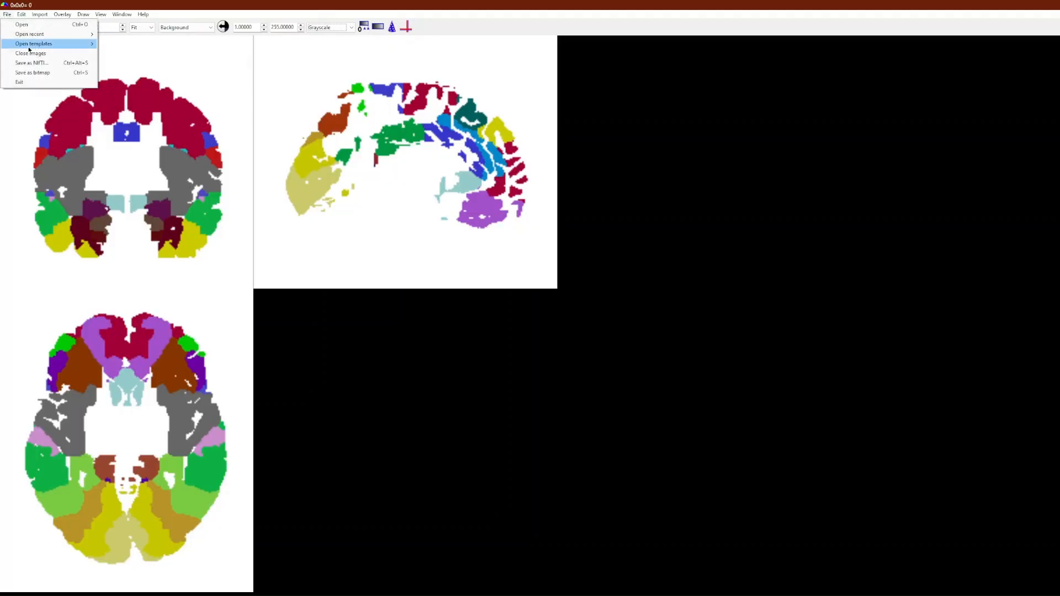
{"action": "left_click", "coordinate": [40, 54]}
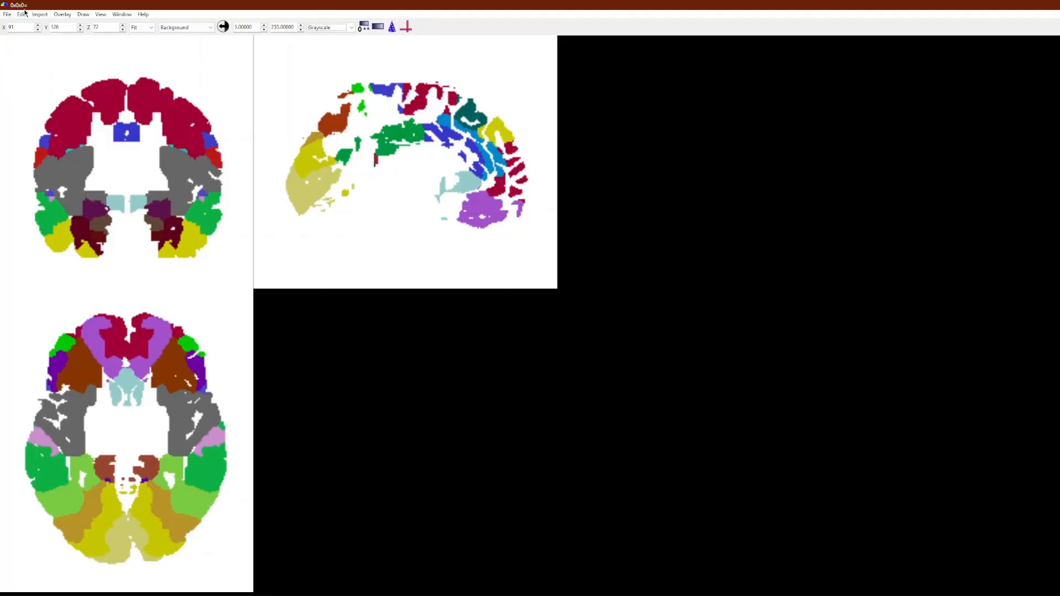
{"action": "left_click", "coordinate": [7, 14]}
{"action": "mouse_move", "coordinate": [33, 47]}
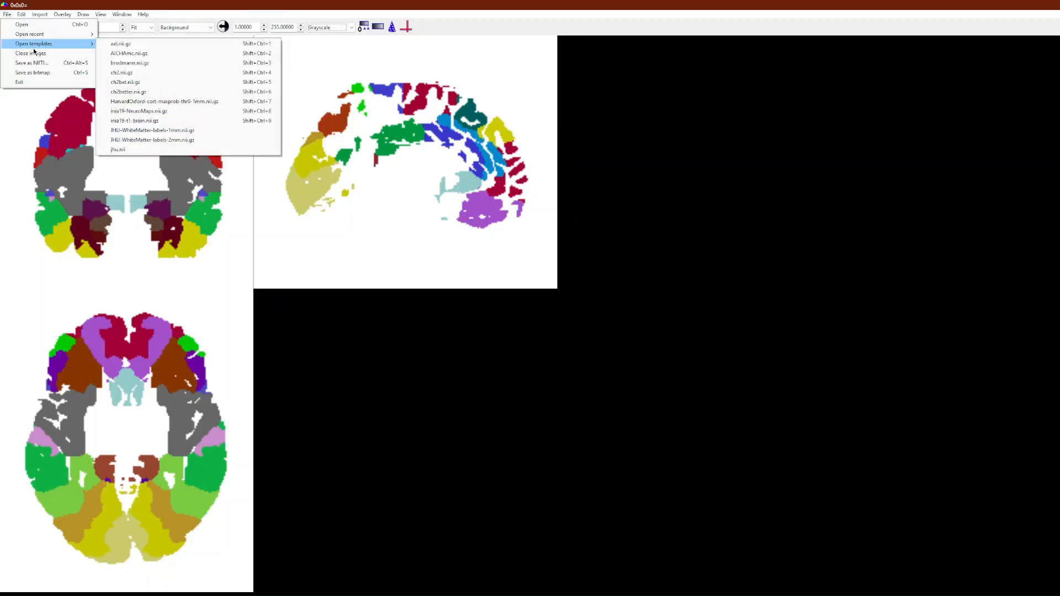
{"action": "left_click", "coordinate": [144, 74]}
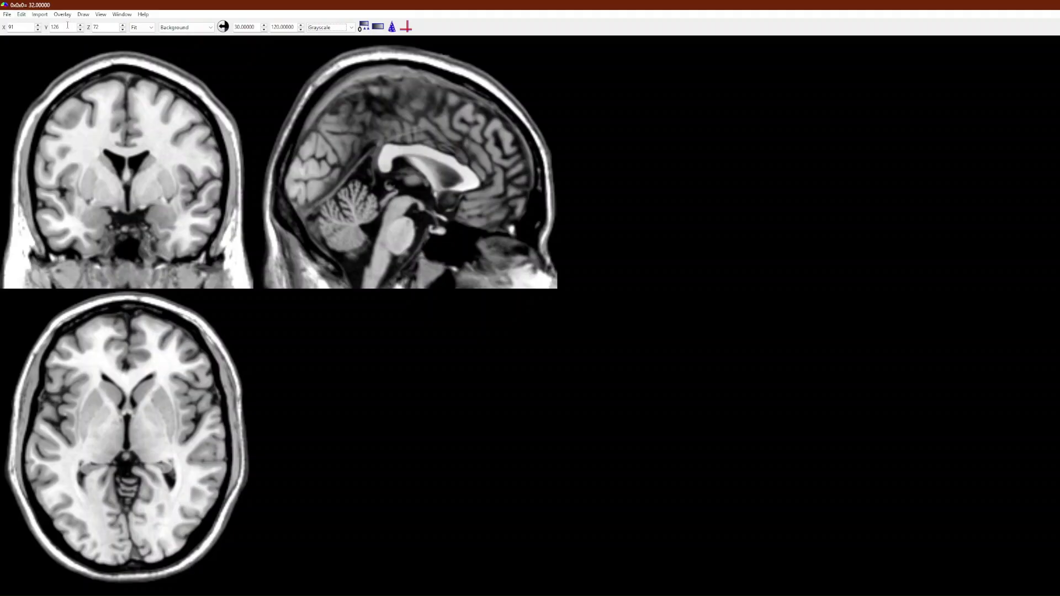
Step the axial slice of the ch2 template down to Z 45
{"action": "left_click", "coordinate": [122, 29]}
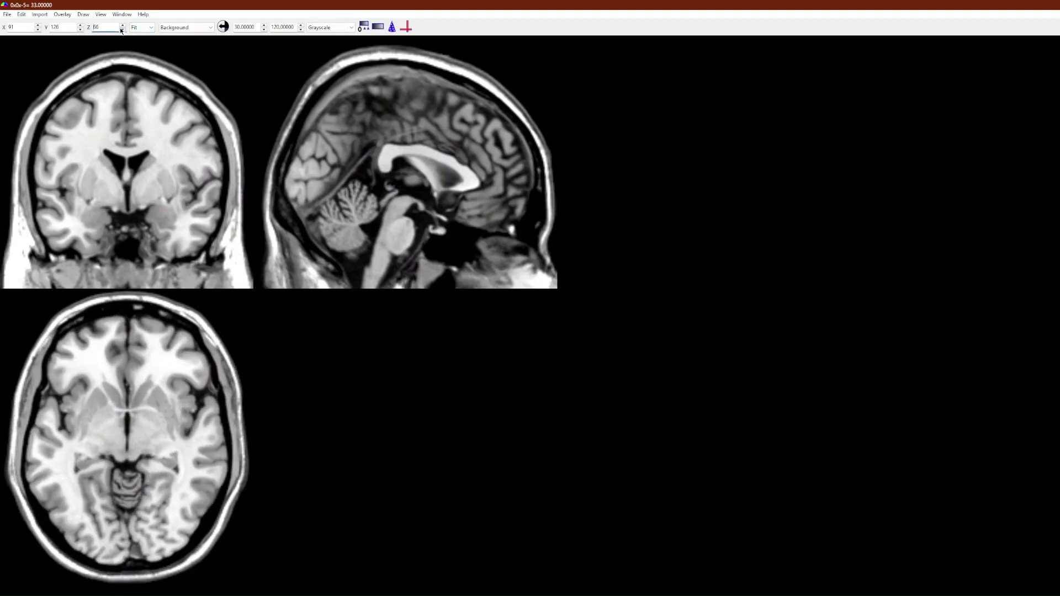
{"action": "left_click", "coordinate": [122, 30]}
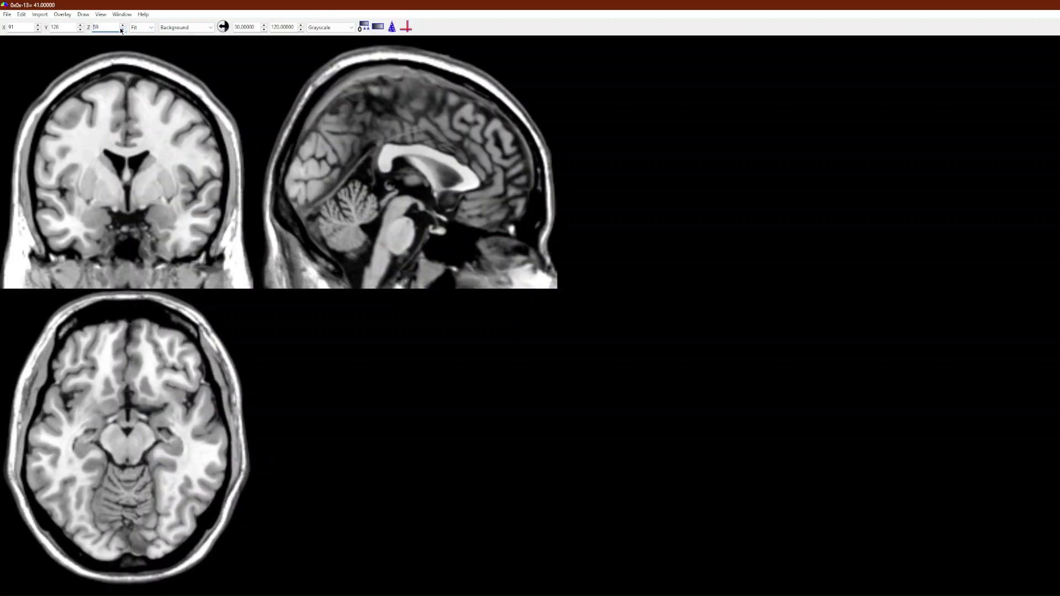
{"action": "left_click", "coordinate": [121, 28]}
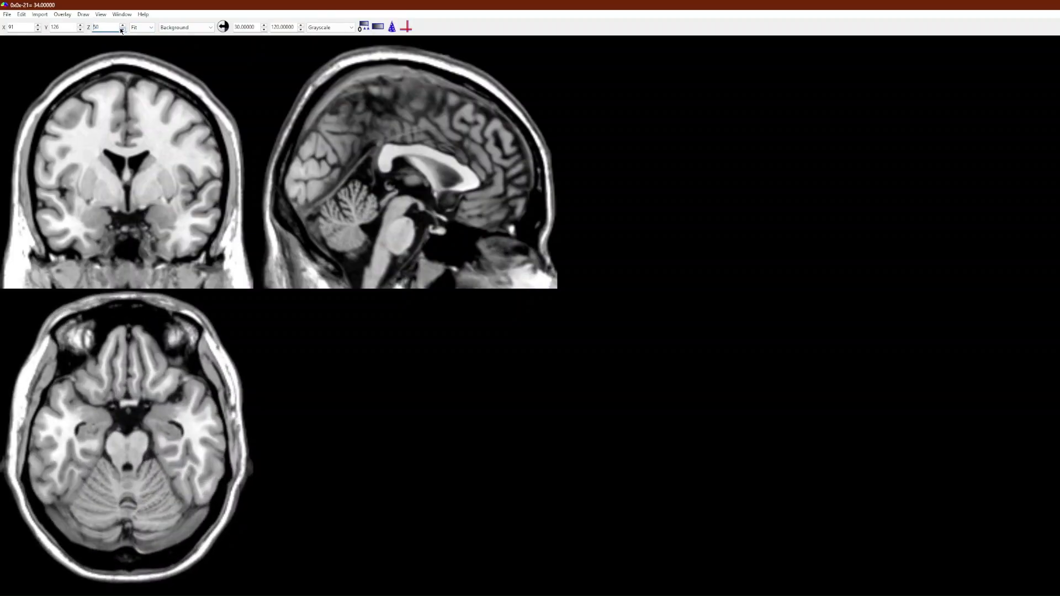
{"action": "left_click", "coordinate": [121, 28]}
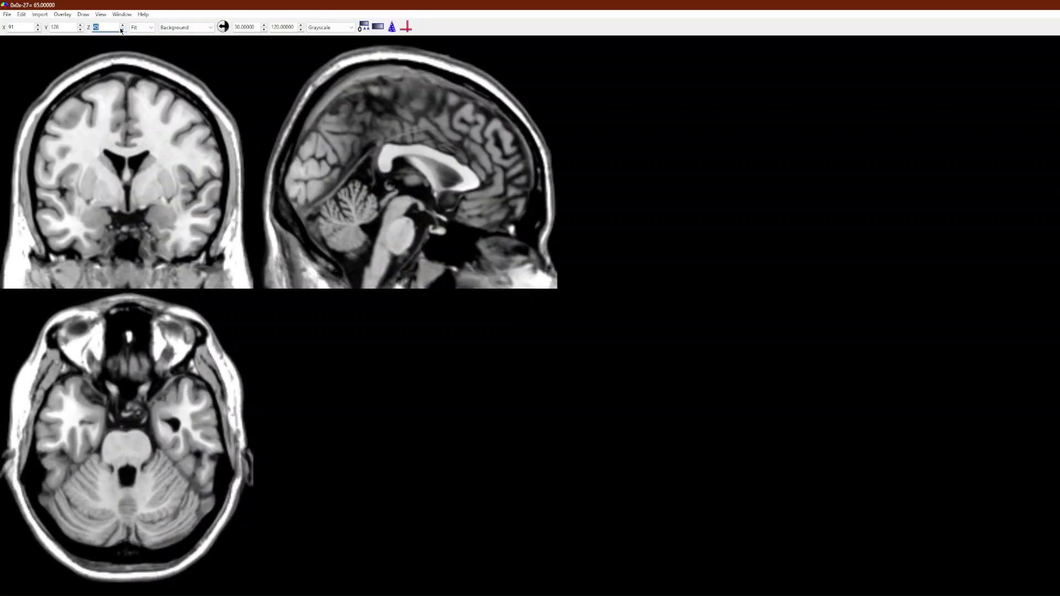
Move the coronal slice to Y 117 and the sagittal slice to X 85
{"action": "left_click", "coordinate": [80, 30]}
{"action": "left_click", "coordinate": [81, 30]}
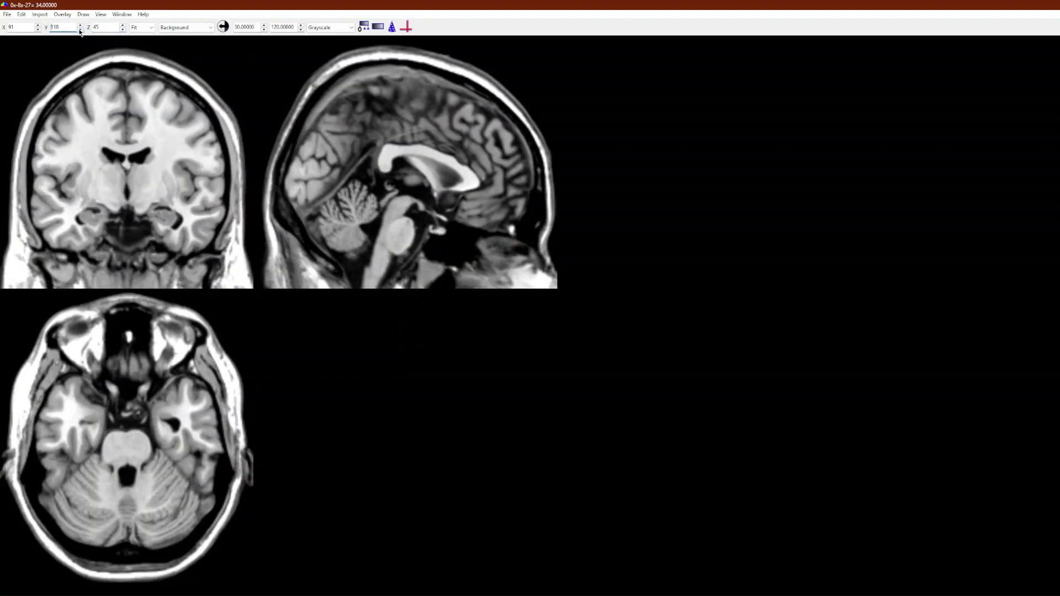
{"action": "left_click", "coordinate": [80, 25]}
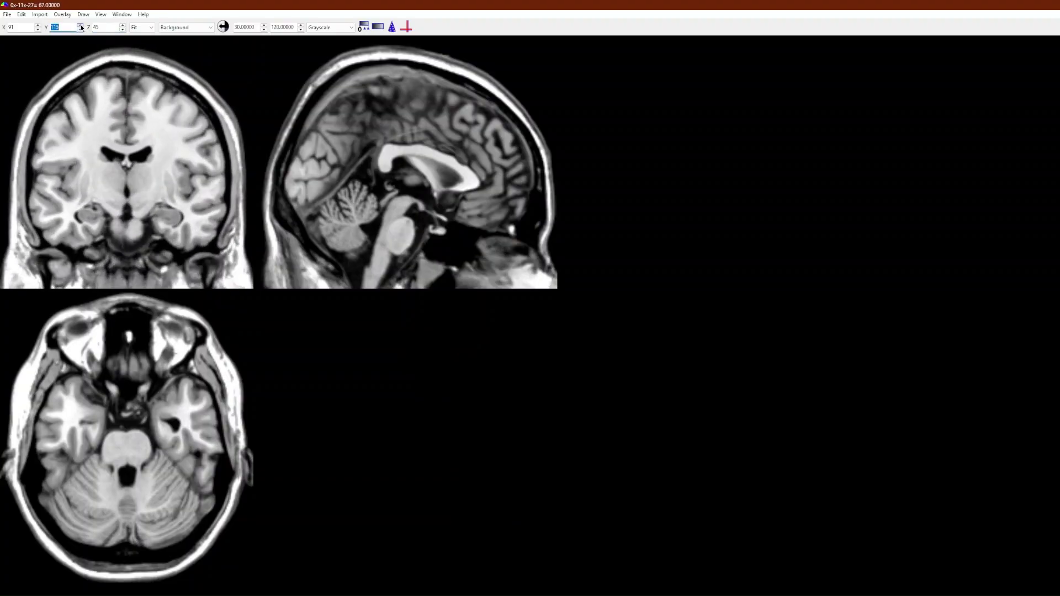
{"action": "left_click", "coordinate": [37, 30]}
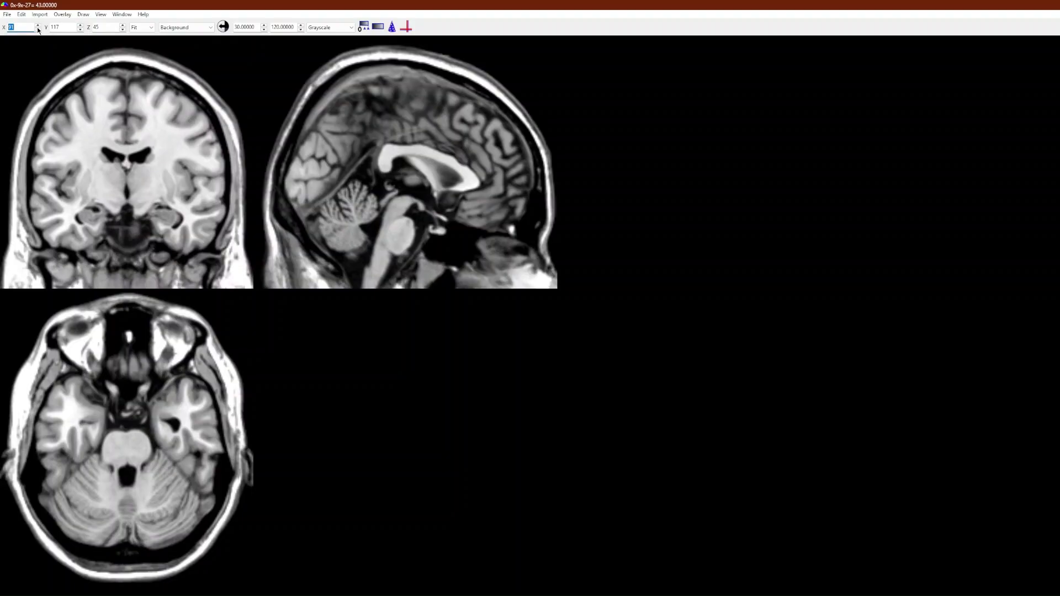
{"action": "left_click", "coordinate": [37, 30]}
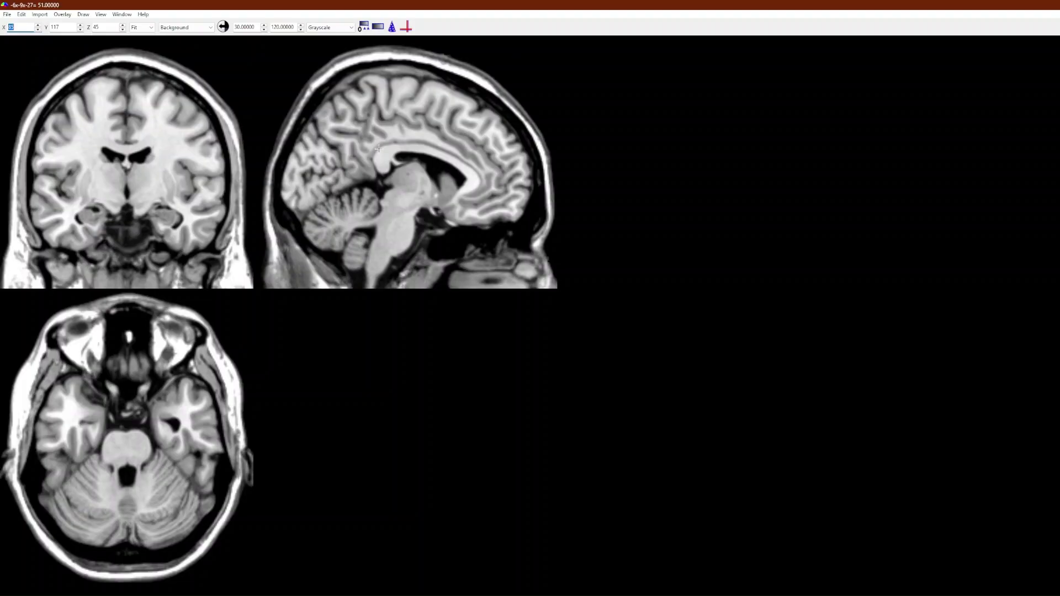
Place the crosshair behind the corpus callosum in the sagittal view and browse the sagittal slices back and forth, ending at X 103
{"action": "left_click", "coordinate": [338, 160]}
{"action": "left_click", "coordinate": [350, 151]}
{"action": "scroll", "coordinate": [350, 151], "scroll_direction": "down", "scroll_amount": 20}
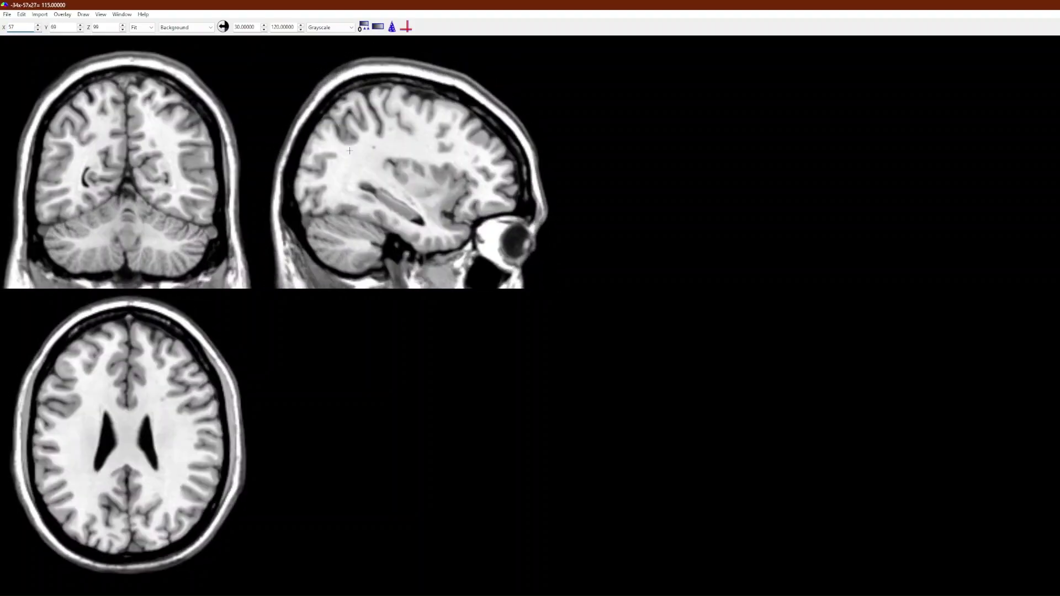
{"action": "scroll", "coordinate": [350, 151], "scroll_direction": "up", "scroll_amount": 20}
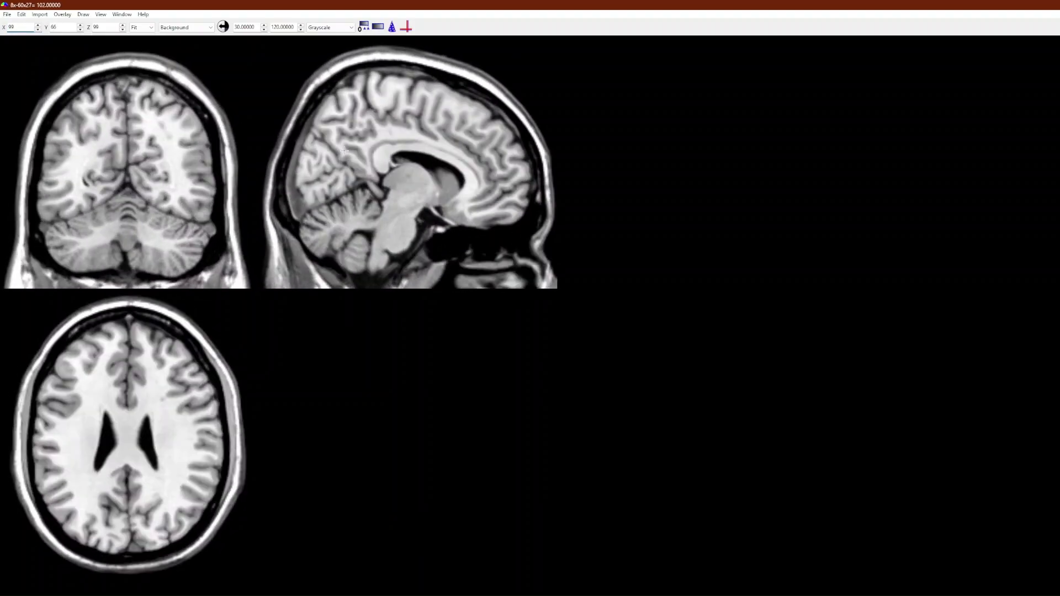
{"action": "scroll", "coordinate": [343, 150], "scroll_direction": "down", "scroll_amount": 10}
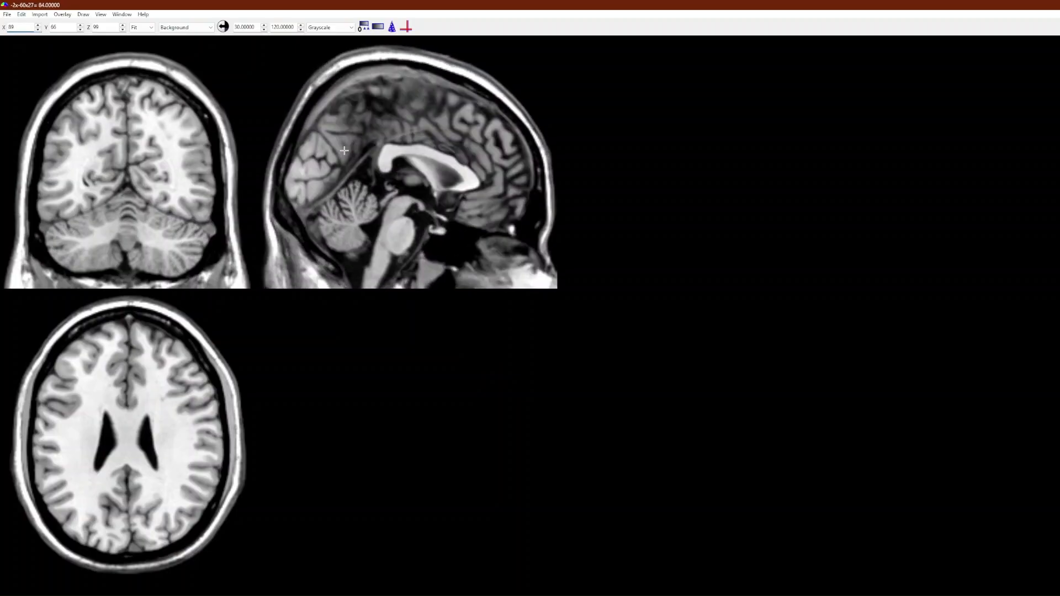
{"action": "scroll", "coordinate": [344, 150], "scroll_direction": "up", "scroll_amount": 14}
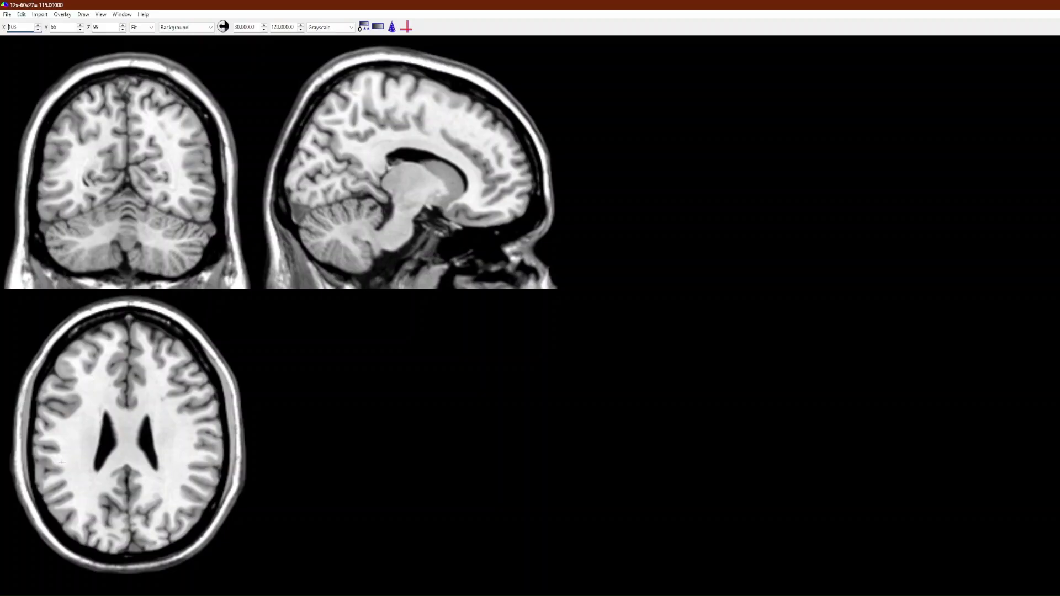
Browse the axial slices to Z 75 and place the crosshair at about X 34, Y 109 in the axial view
{"action": "left_click", "coordinate": [70, 431]}
{"action": "scroll", "coordinate": [69, 431], "scroll_direction": "down", "scroll_amount": 20}
{"action": "left_click", "coordinate": [64, 431]}
{"action": "scroll", "coordinate": [65, 431], "scroll_direction": "up", "scroll_amount": 6}
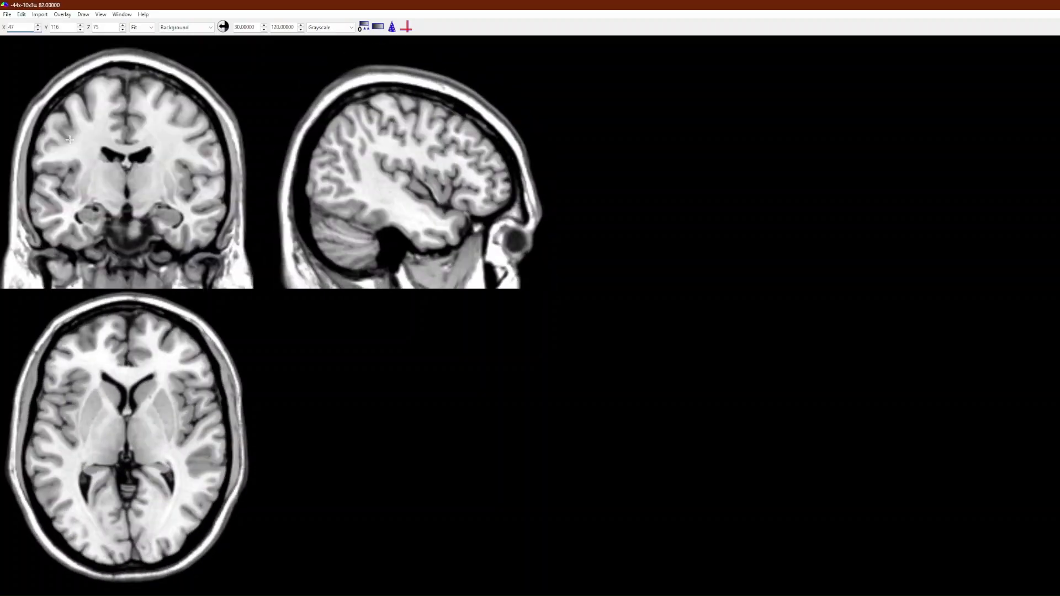
{"action": "left_click", "coordinate": [46, 445]}
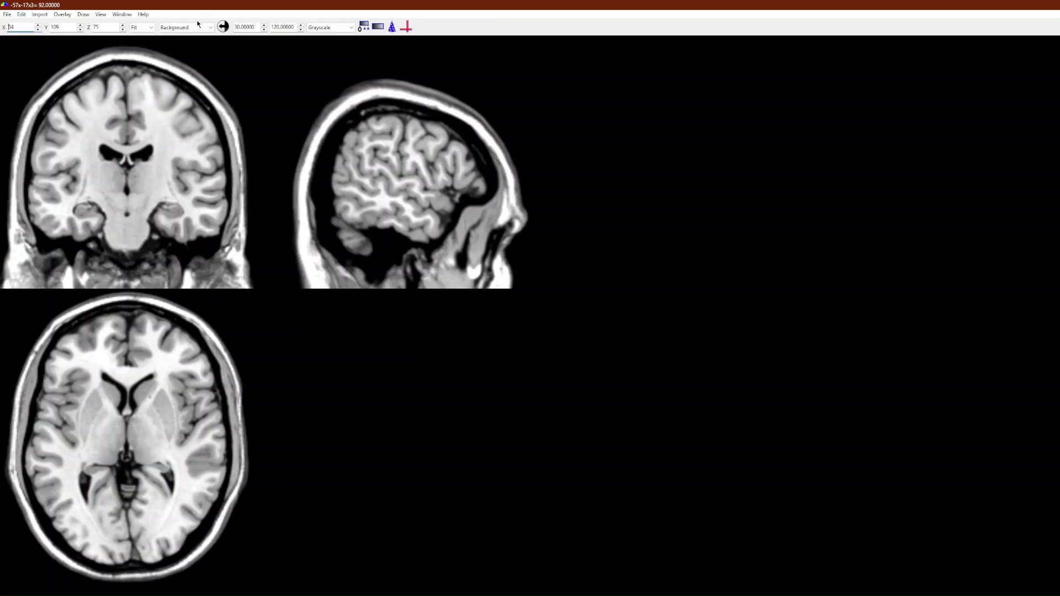
Enlarge the slices to x9 zoom and place the crosshair on the lateral ventricle in the coronal view
{"action": "left_click", "coordinate": [139, 29]}
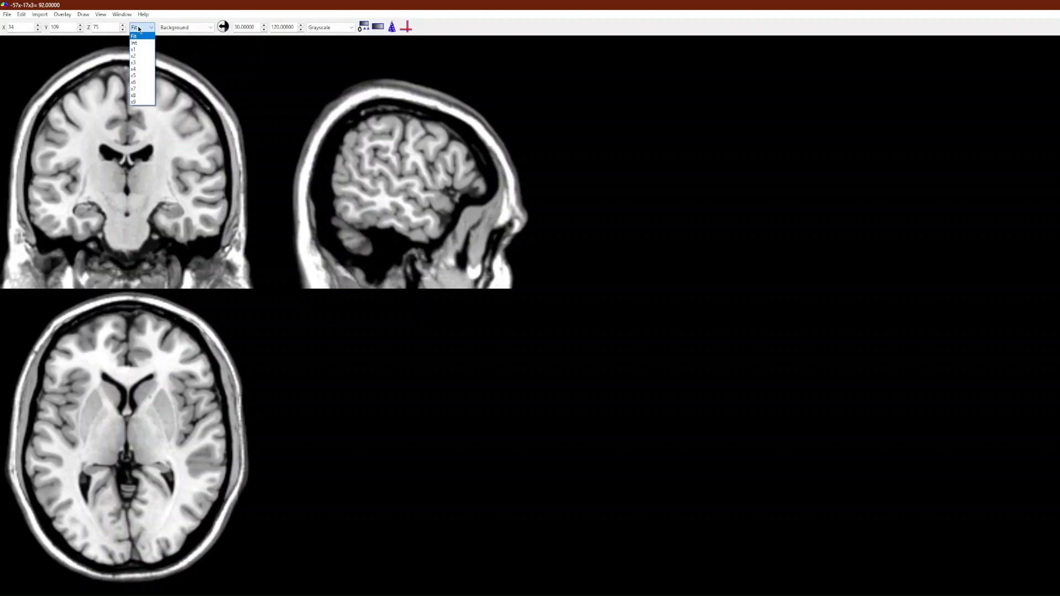
{"action": "left_click", "coordinate": [138, 102]}
{"action": "left_click", "coordinate": [311, 374]}
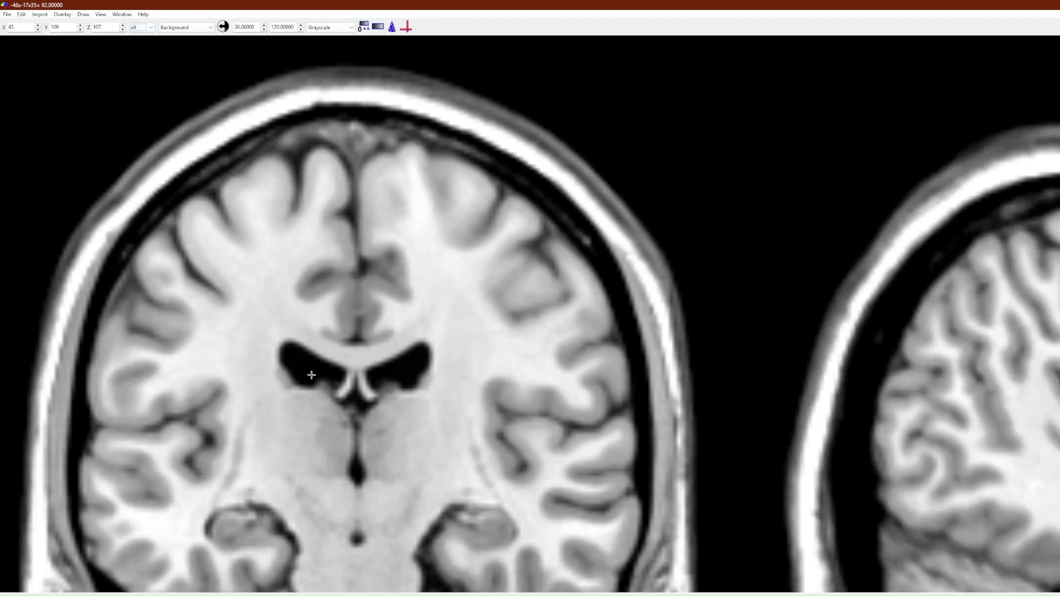
Try the x4 and Int zoom levels and return the slice display to Fit
{"action": "left_click", "coordinate": [143, 27]}
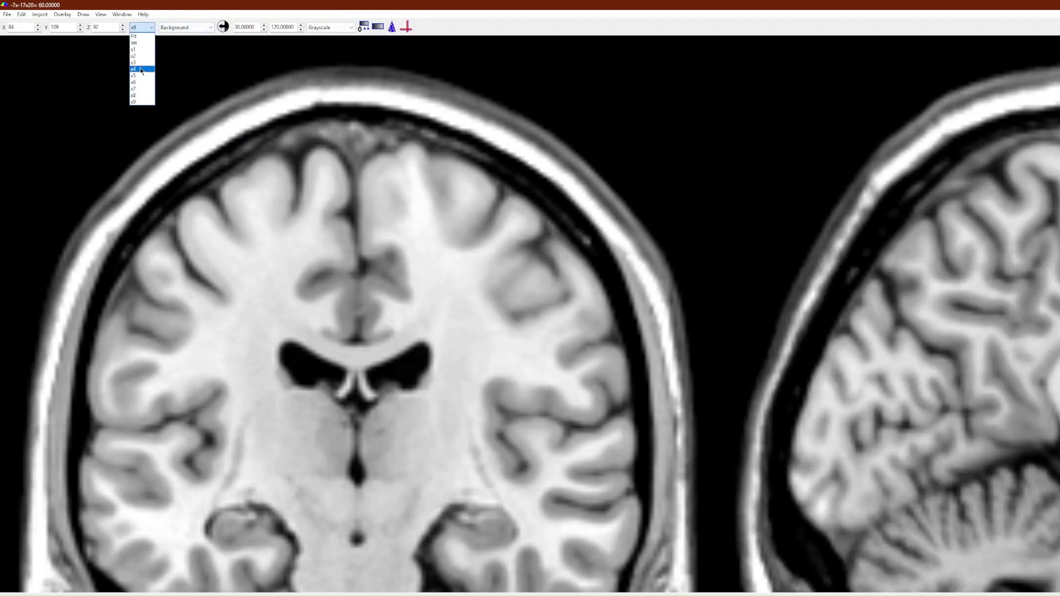
{"action": "left_click", "coordinate": [140, 69]}
{"action": "left_click", "coordinate": [143, 27]}
{"action": "left_click", "coordinate": [135, 42]}
{"action": "left_click", "coordinate": [142, 27]}
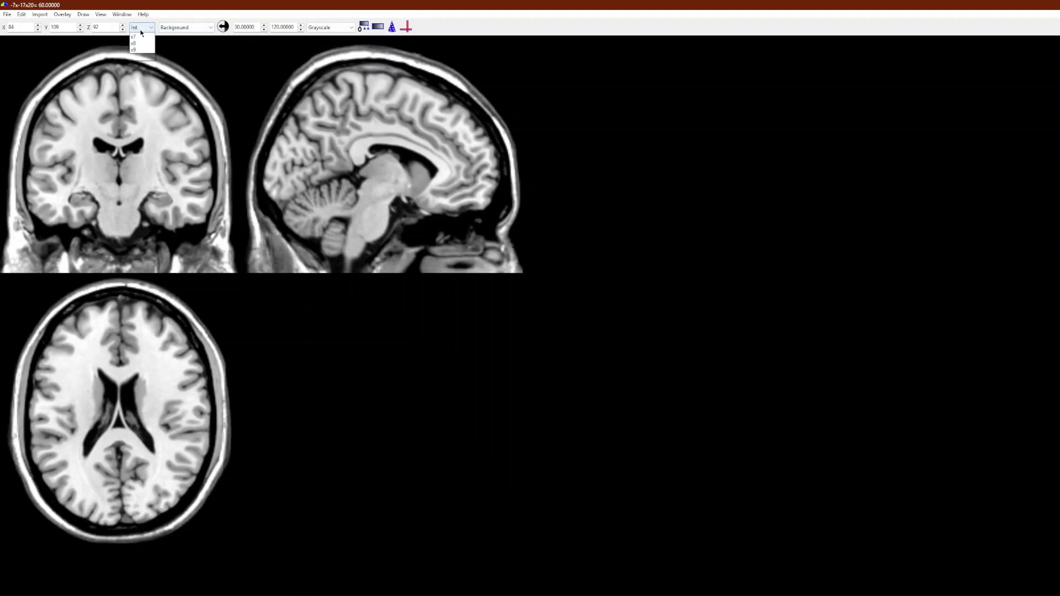
{"action": "left_click", "coordinate": [140, 36]}
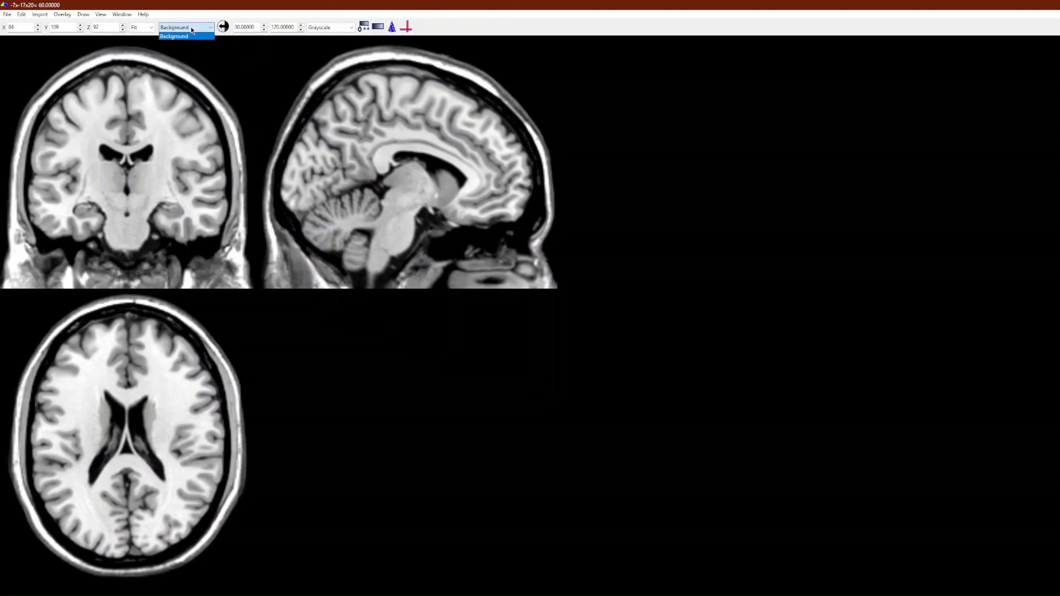
Try the Red, Yellow [r+g] and GE_color color schemes on the background image
{"action": "left_click", "coordinate": [316, 27]}
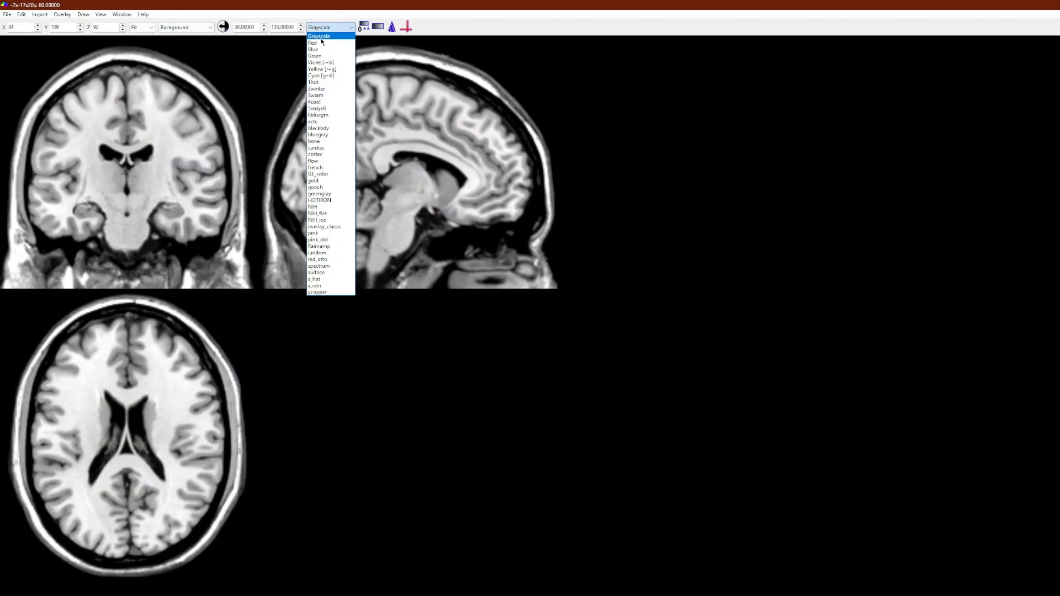
{"action": "left_click", "coordinate": [319, 43]}
{"action": "left_click", "coordinate": [323, 28]}
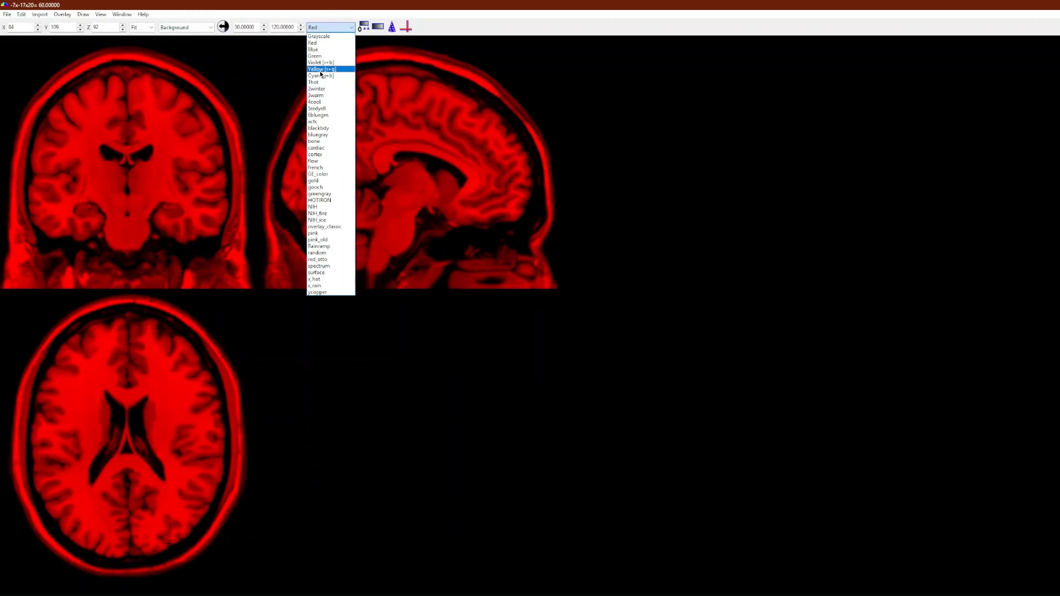
{"action": "left_click", "coordinate": [320, 71]}
{"action": "left_click", "coordinate": [329, 28]}
{"action": "left_click", "coordinate": [327, 171]}
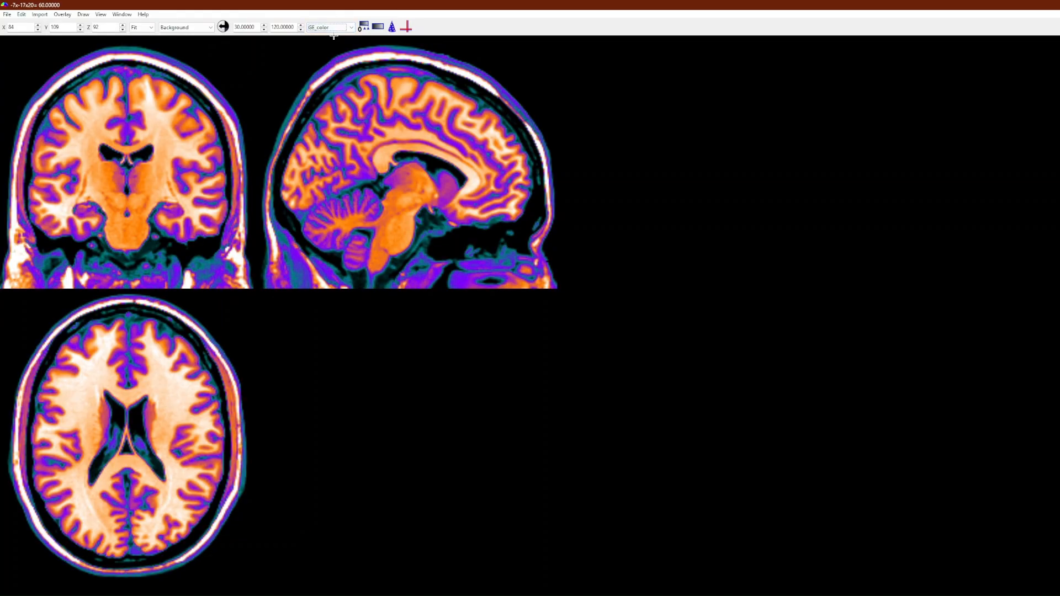
Try the x_hot color scheme and switch the background image to the NIH color scheme
{"action": "left_click", "coordinate": [329, 27]}
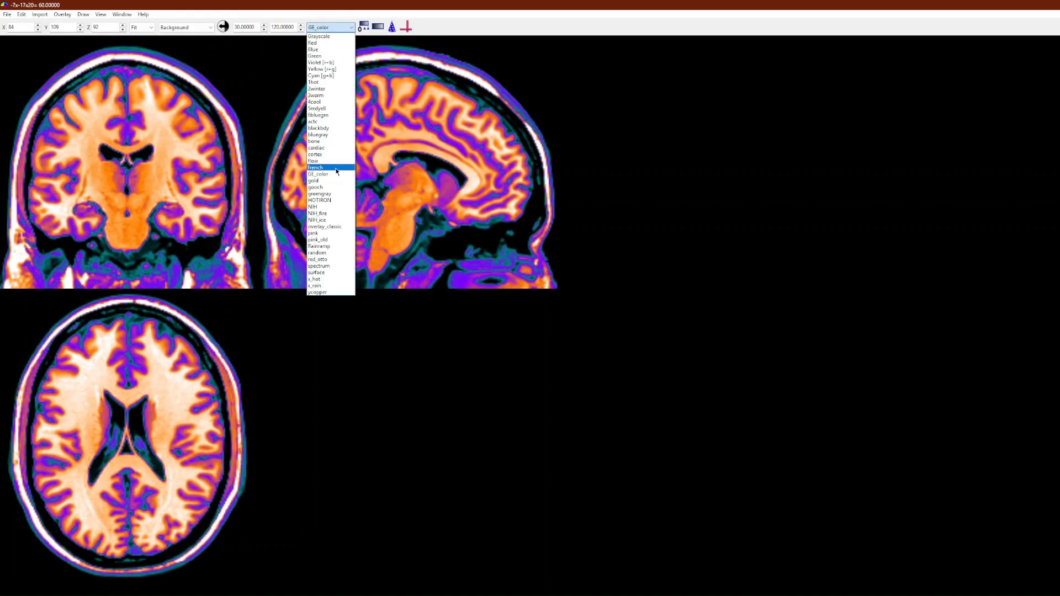
{"action": "left_click", "coordinate": [326, 279]}
{"action": "left_click", "coordinate": [336, 27]}
{"action": "left_click", "coordinate": [330, 206]}
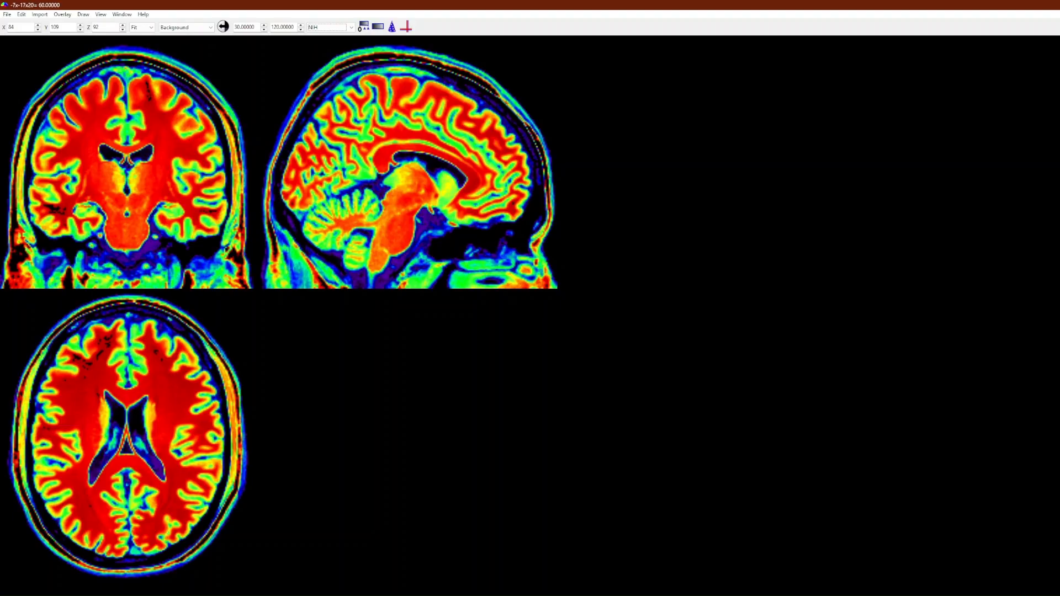
Return the background image to the Grayscale color scheme and select its intensity range values
{"action": "left_click", "coordinate": [331, 28]}
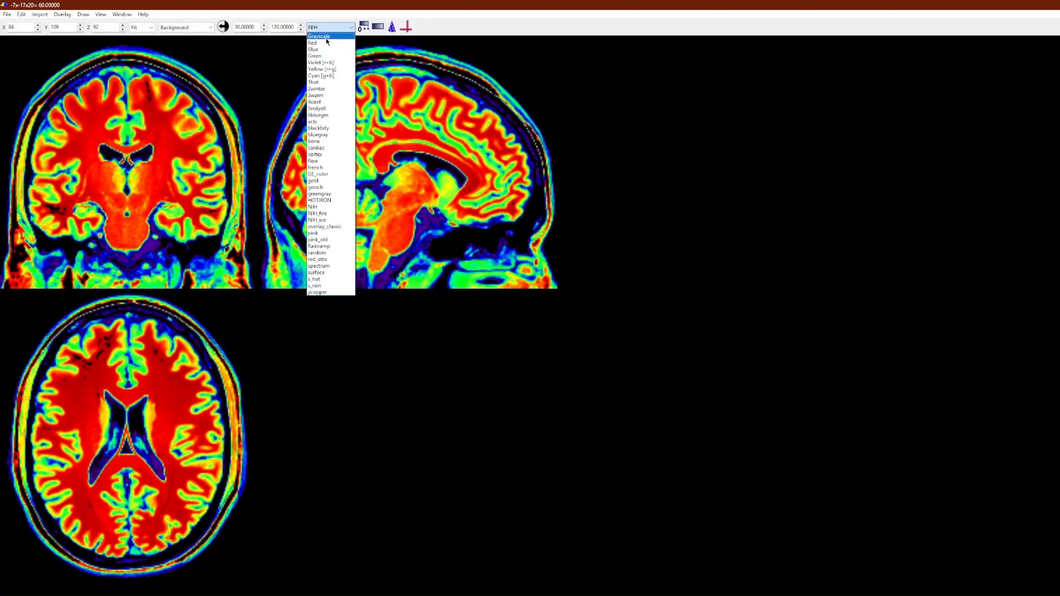
{"action": "left_click", "coordinate": [325, 38]}
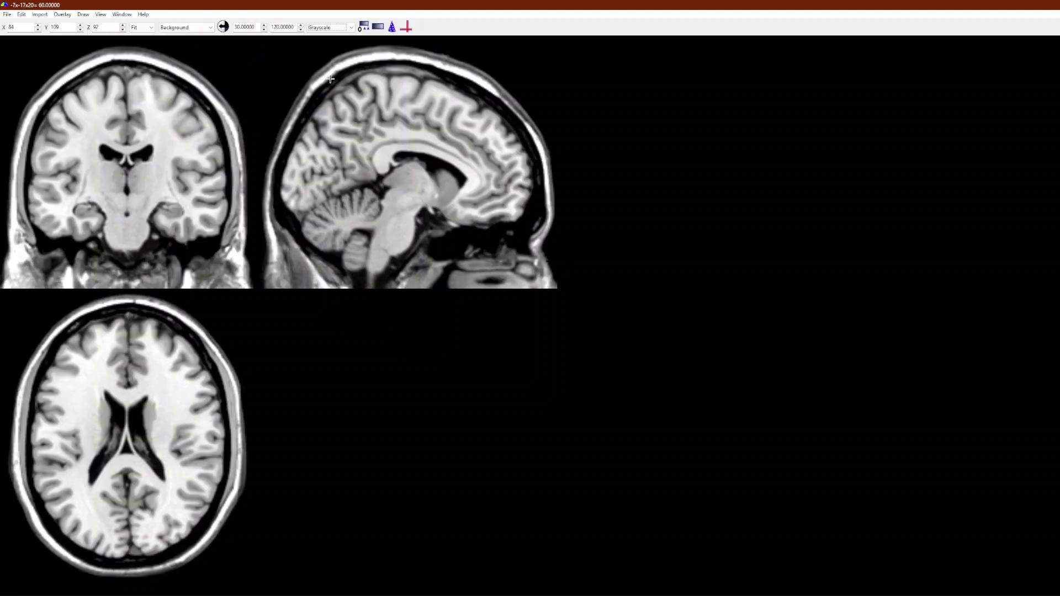
{"action": "left_click", "coordinate": [247, 27]}
{"action": "left_click", "coordinate": [247, 26]}
{"action": "left_click", "coordinate": [286, 26]}
Toggle the color bar for the background image until it is shown above the slices
{"action": "left_click", "coordinate": [377, 26]}
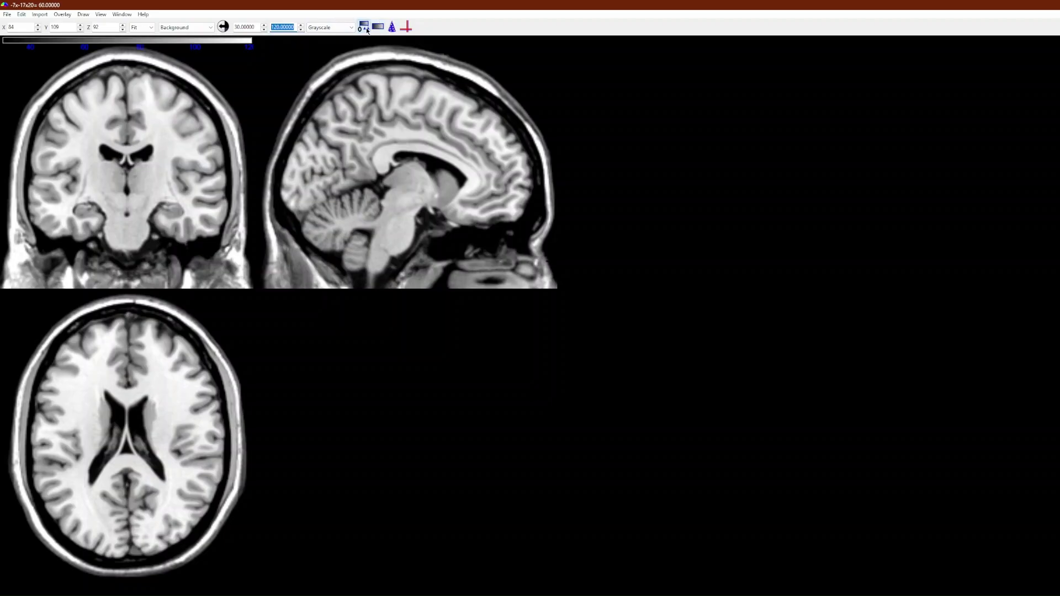
{"action": "left_click", "coordinate": [377, 26]}
{"action": "left_click", "coordinate": [379, 27]}
{"action": "key", "text": "alt+Tab"}
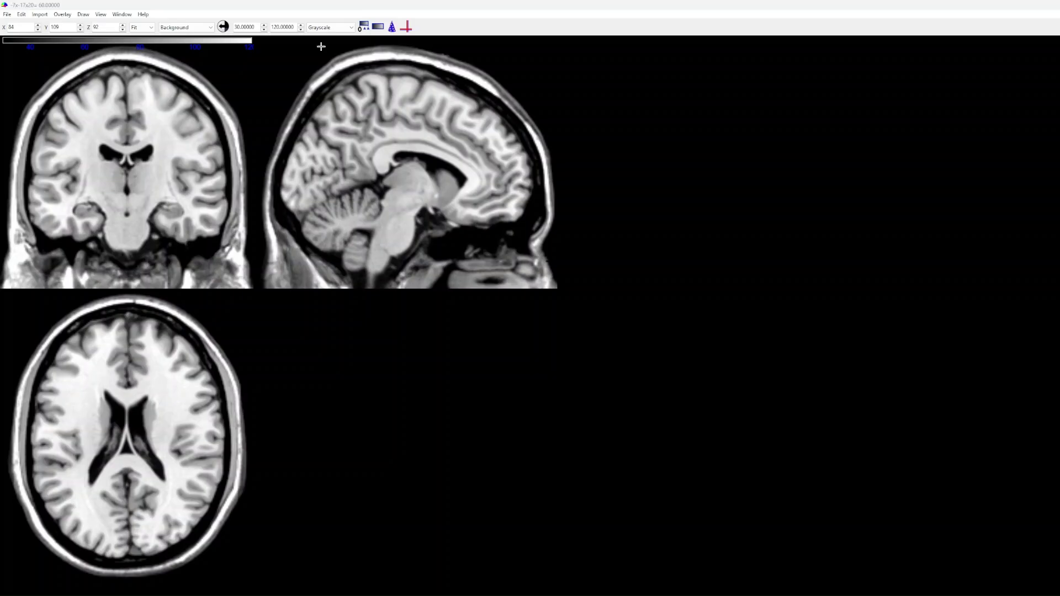
{"action": "left_click", "coordinate": [287, 26]}
{"action": "double_click", "coordinate": [290, 26]}
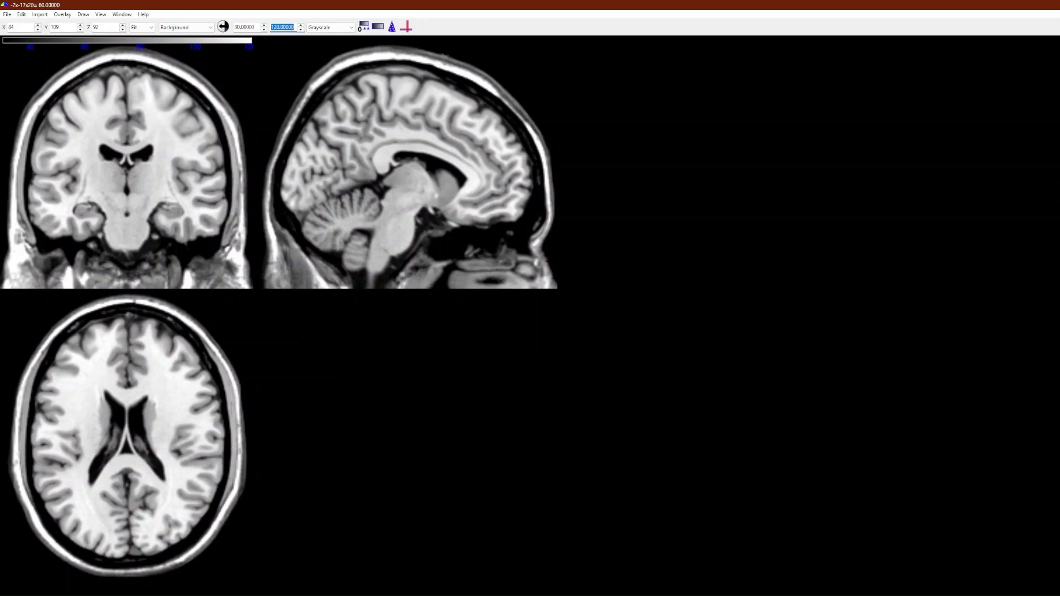
Choose a transparency level for overlays on the background and look at the transparency levels for other overlays
{"action": "left_click", "coordinate": [62, 14]}
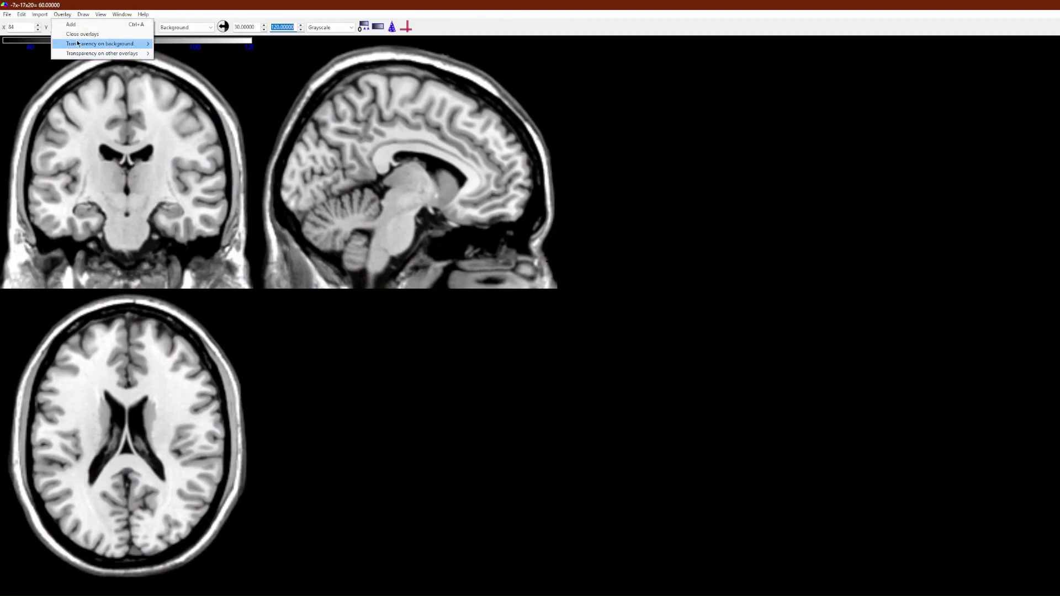
{"action": "mouse_move", "coordinate": [78, 44]}
{"action": "left_click", "coordinate": [187, 71]}
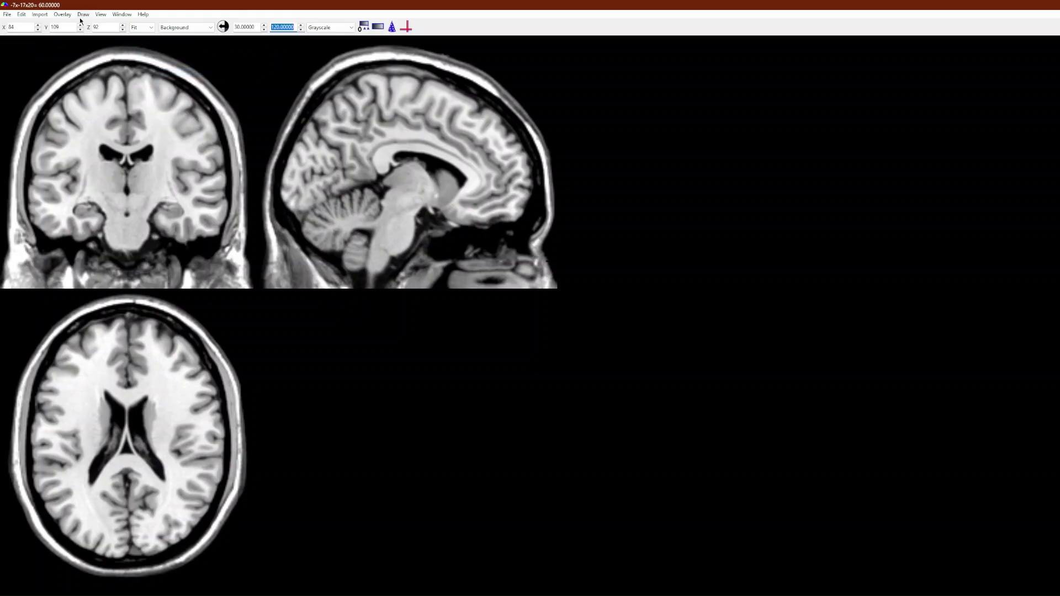
{"action": "left_click", "coordinate": [62, 15]}
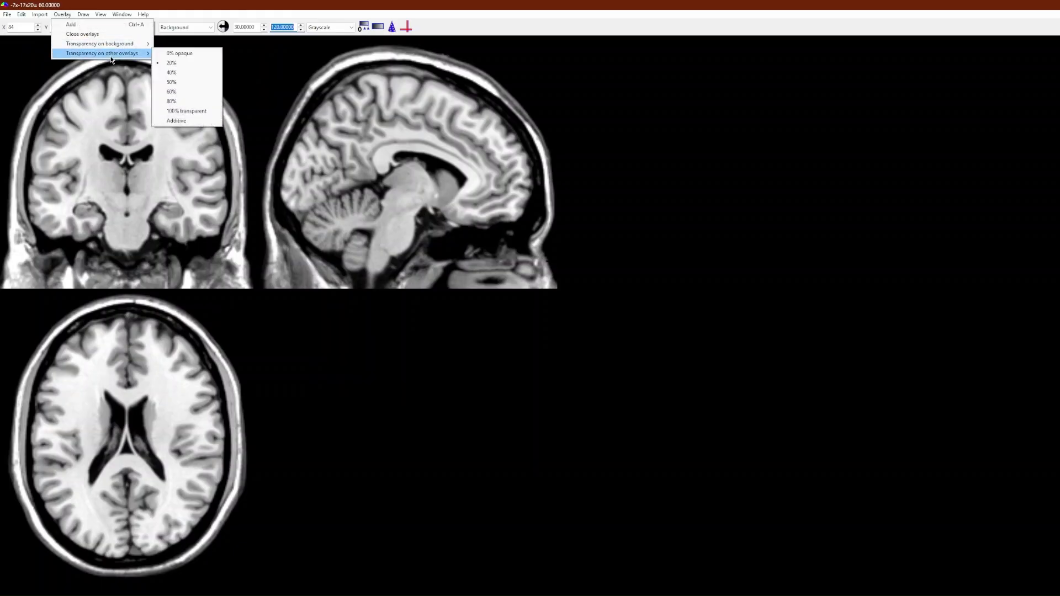
Flip the images left-right and return them to the neurological orientation, accepting both orientation warnings
{"action": "mouse_move", "coordinate": [94, 19]}
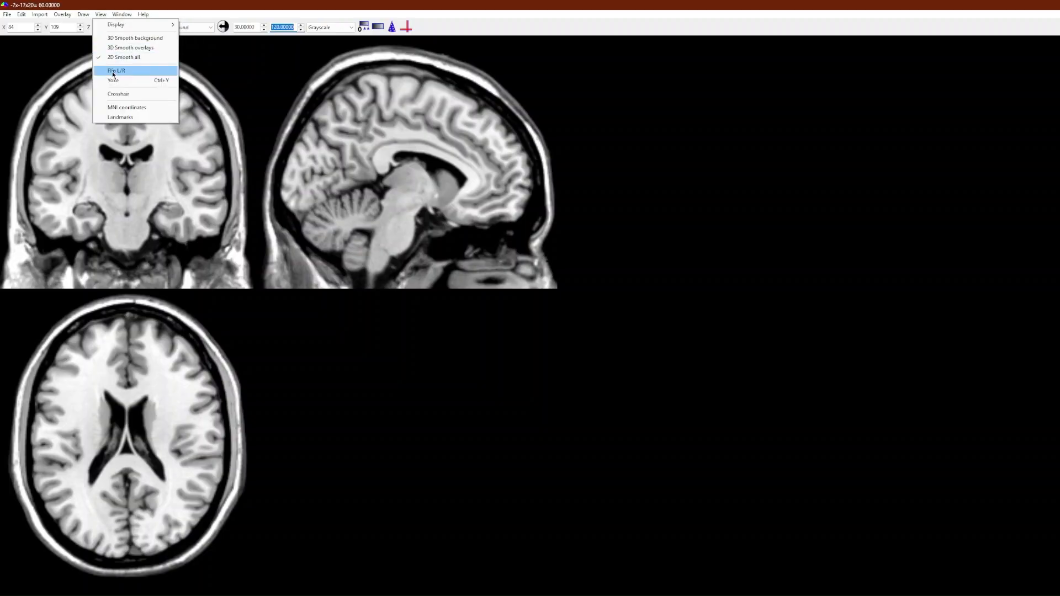
{"action": "left_click", "coordinate": [113, 71]}
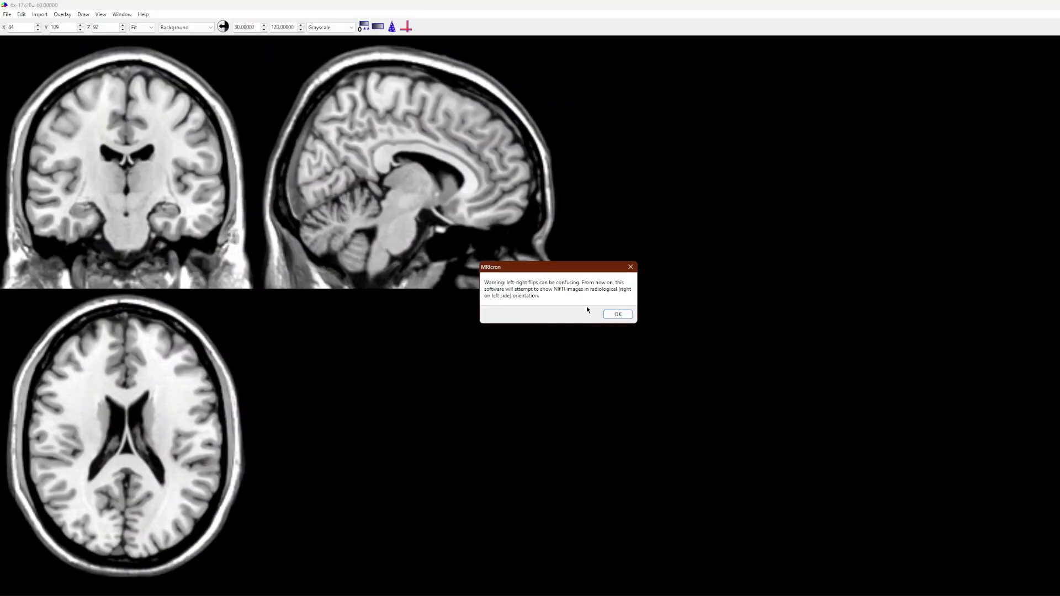
{"action": "left_click", "coordinate": [617, 314]}
{"action": "left_click", "coordinate": [100, 14]}
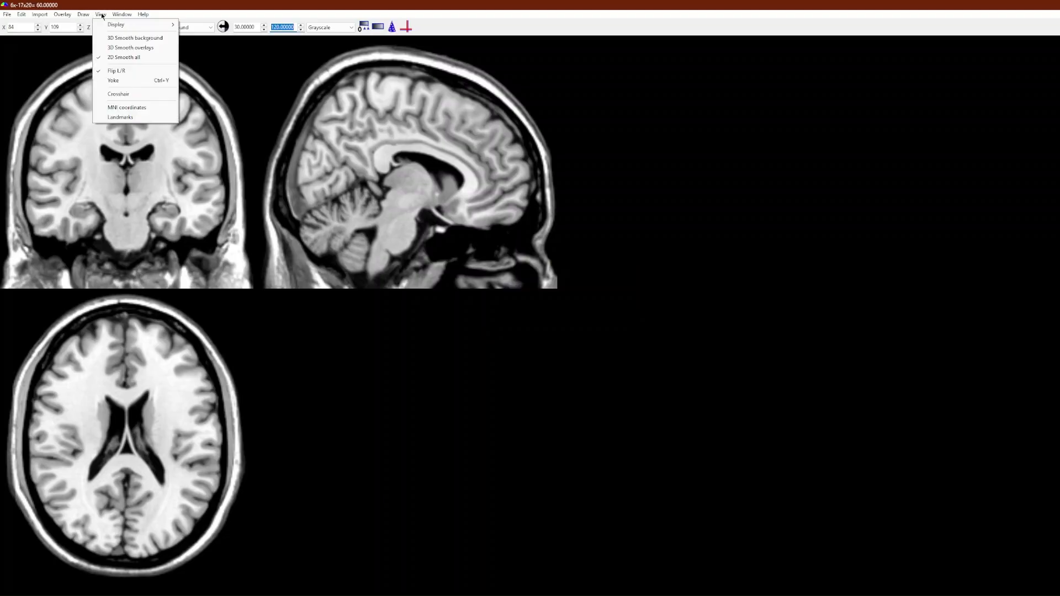
{"action": "left_click", "coordinate": [136, 69]}
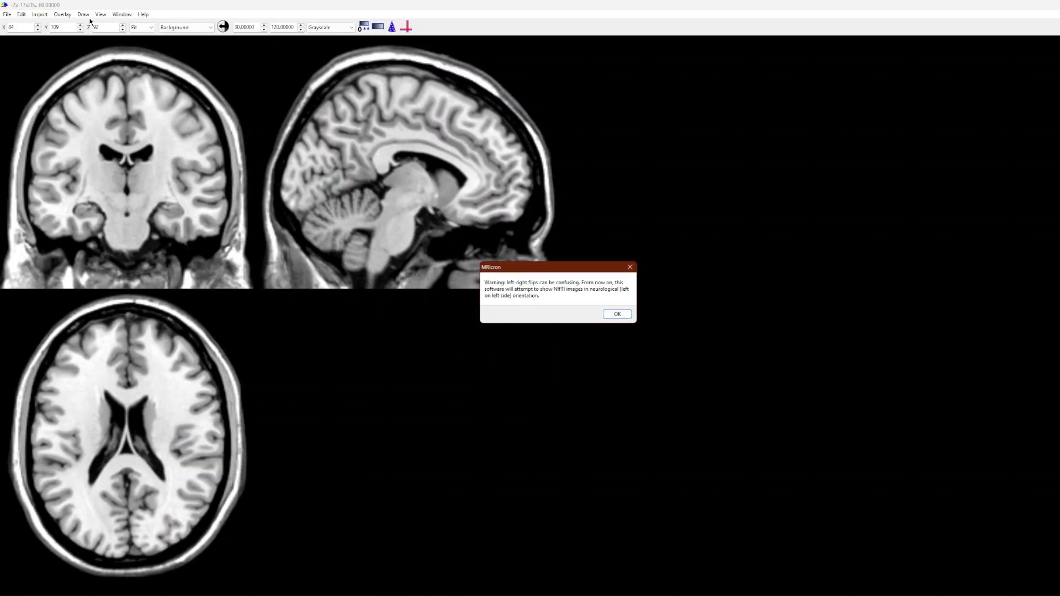
{"action": "left_click", "coordinate": [628, 316]}
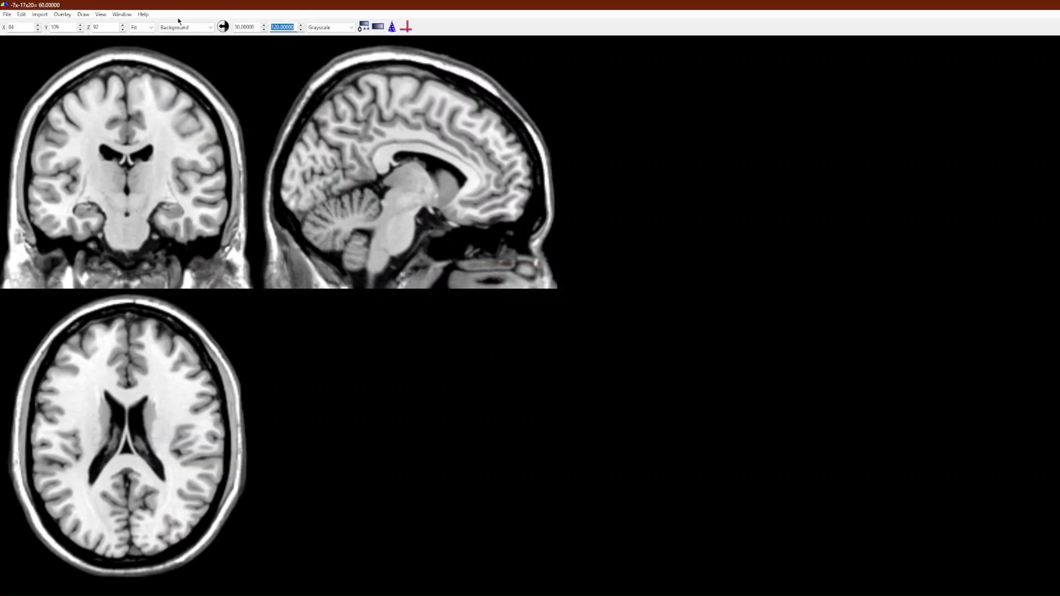
Switch on the crosshair option and move the slice position to -3, -17, 28 in the coronal view
{"action": "left_click", "coordinate": [100, 15]}
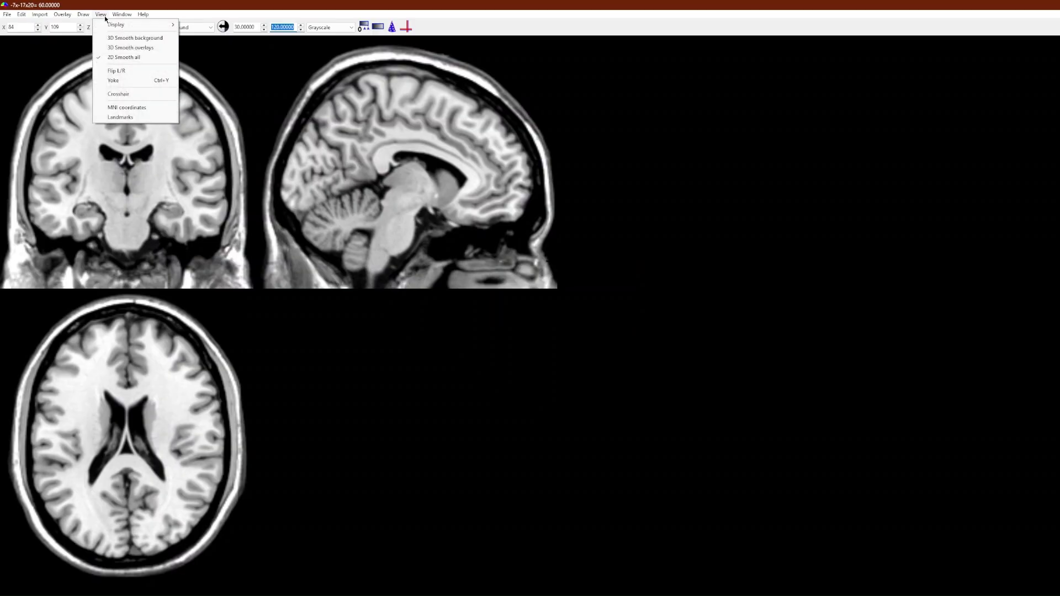
{"action": "left_click", "coordinate": [138, 93]}
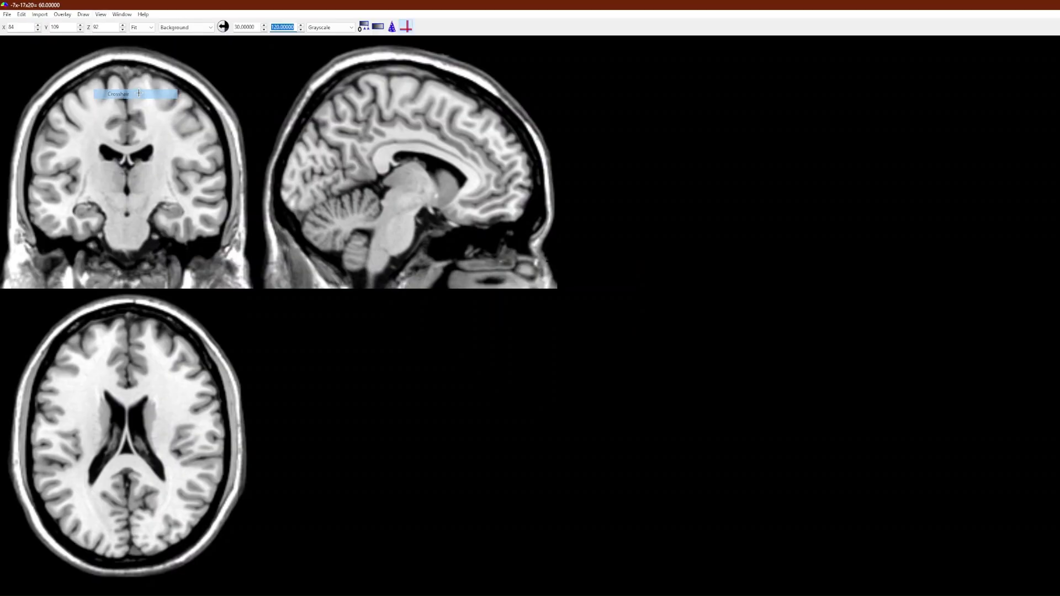
{"action": "left_click", "coordinate": [123, 130]}
{"action": "left_click", "coordinate": [123, 148]}
View the MNI position and Landmarks windows, closing each one without entering anything
{"action": "left_click", "coordinate": [96, 16]}
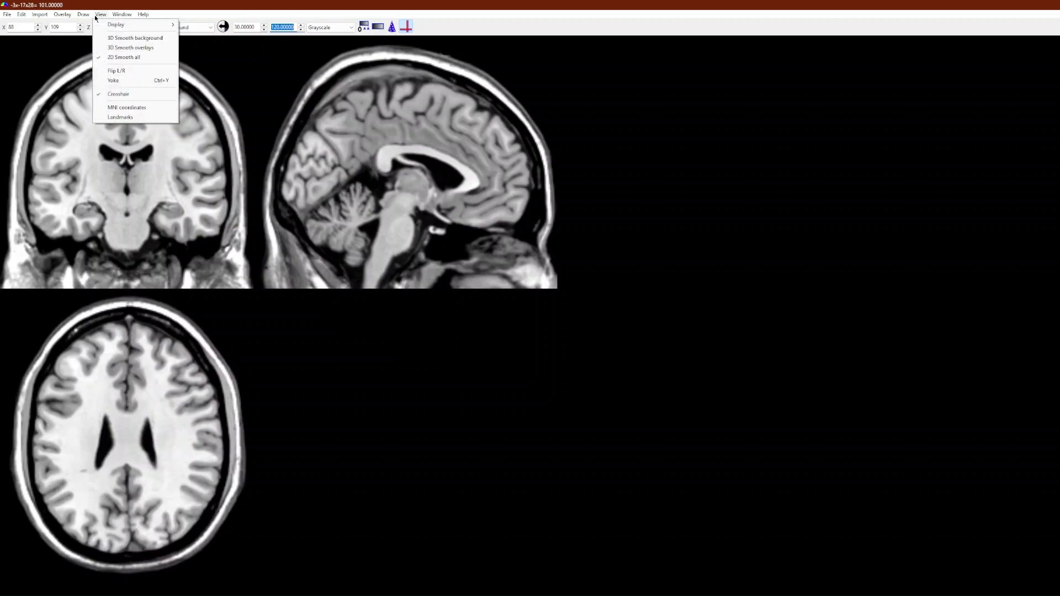
{"action": "left_click", "coordinate": [143, 110]}
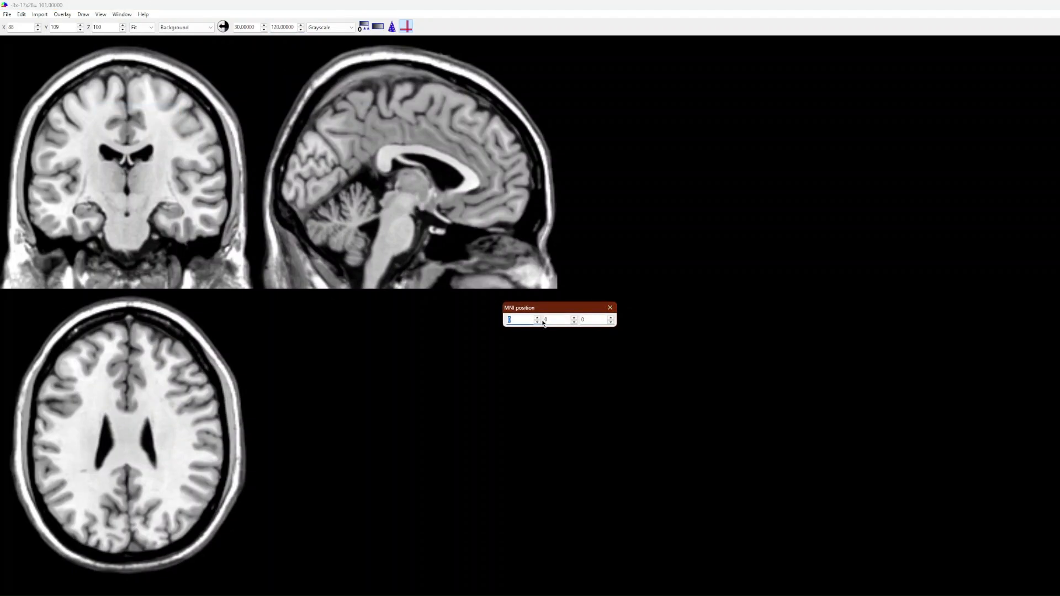
{"action": "left_click", "coordinate": [611, 307]}
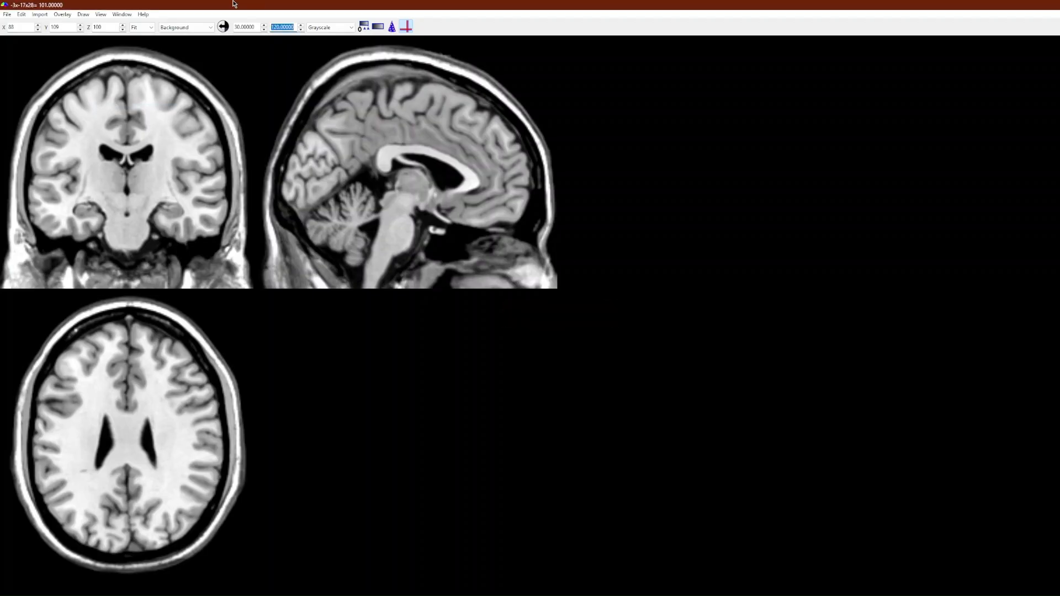
{"action": "left_click", "coordinate": [103, 14]}
{"action": "left_click", "coordinate": [119, 117]}
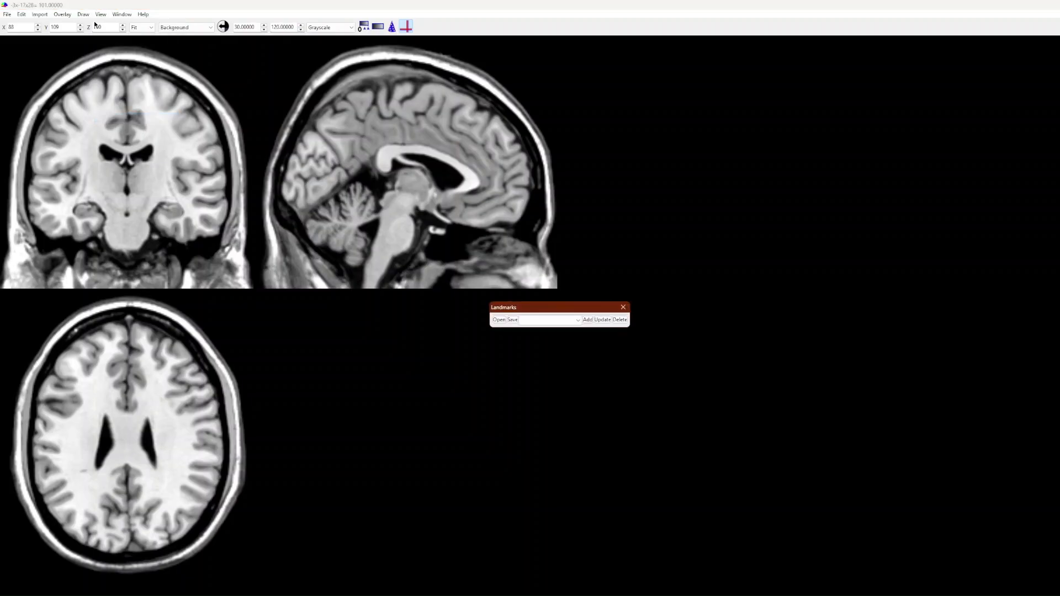
{"action": "left_click", "coordinate": [624, 307]}
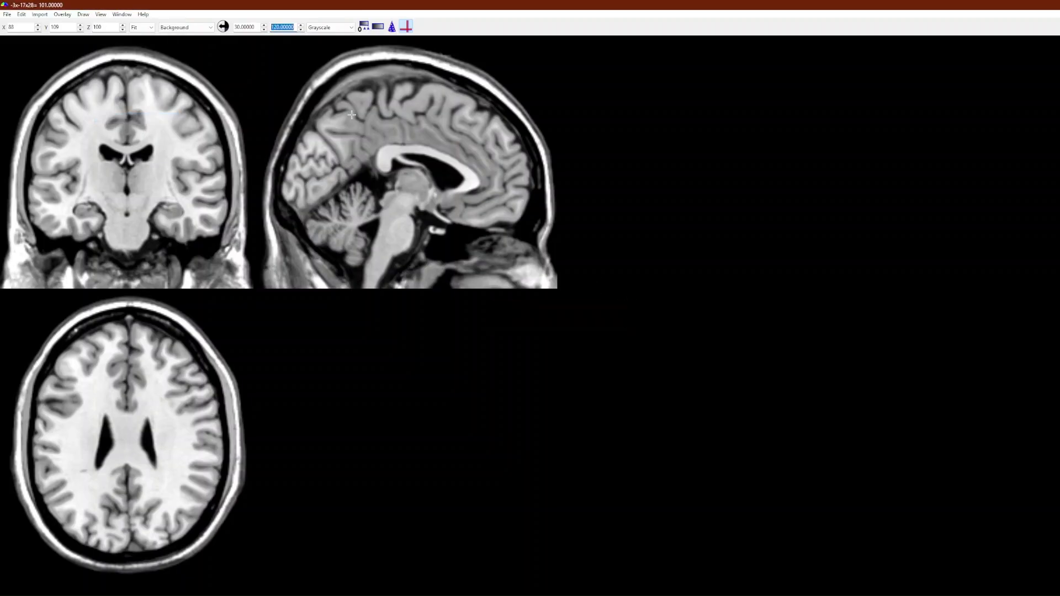
Try the Axial and Coronal display layouts for the slices
{"action": "left_click", "coordinate": [100, 14]}
{"action": "mouse_move", "coordinate": [135, 29]}
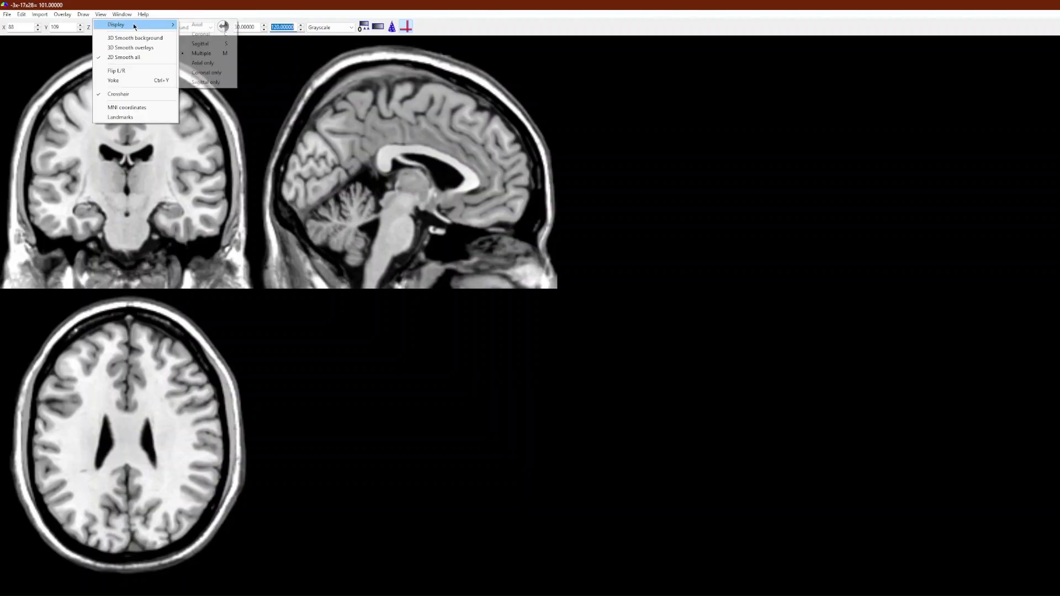
{"action": "left_click", "coordinate": [206, 24]}
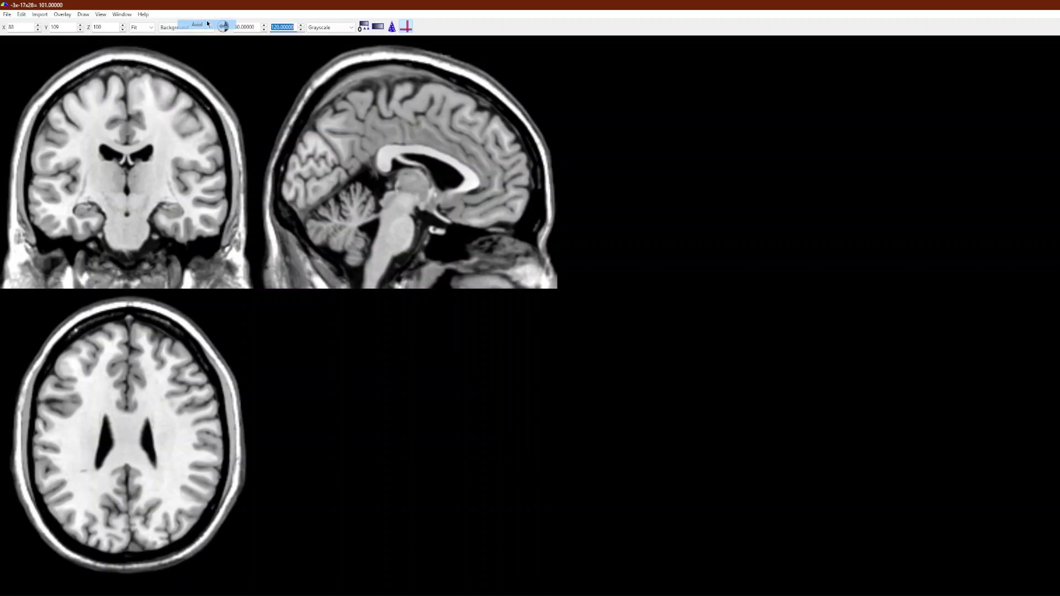
{"action": "left_click", "coordinate": [100, 14]}
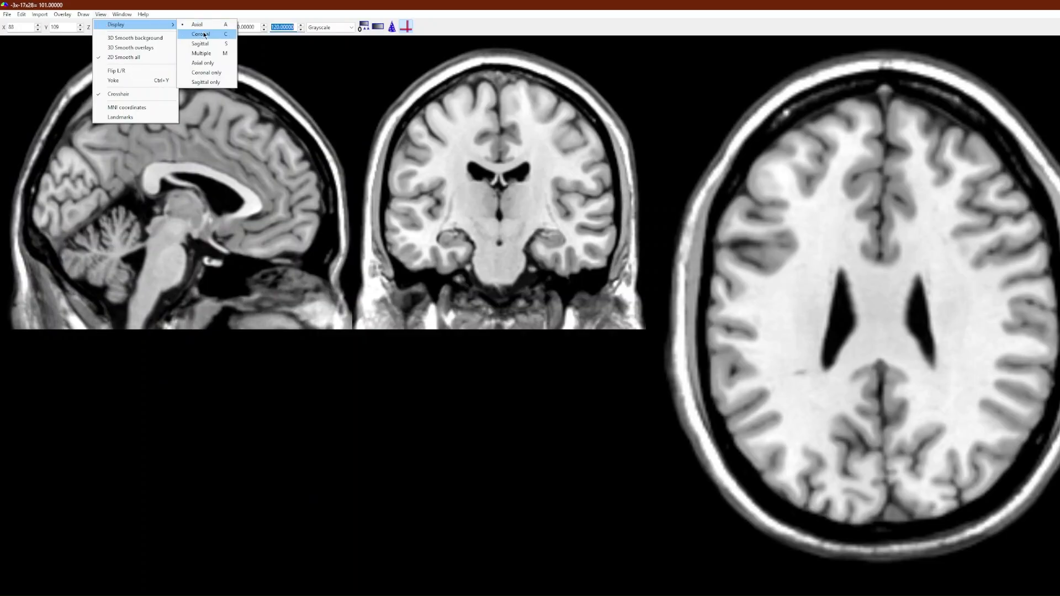
{"action": "left_click", "coordinate": [204, 35]}
Try displaying only the axial slice and return to the Multiple display layout
{"action": "left_click", "coordinate": [121, 14]}
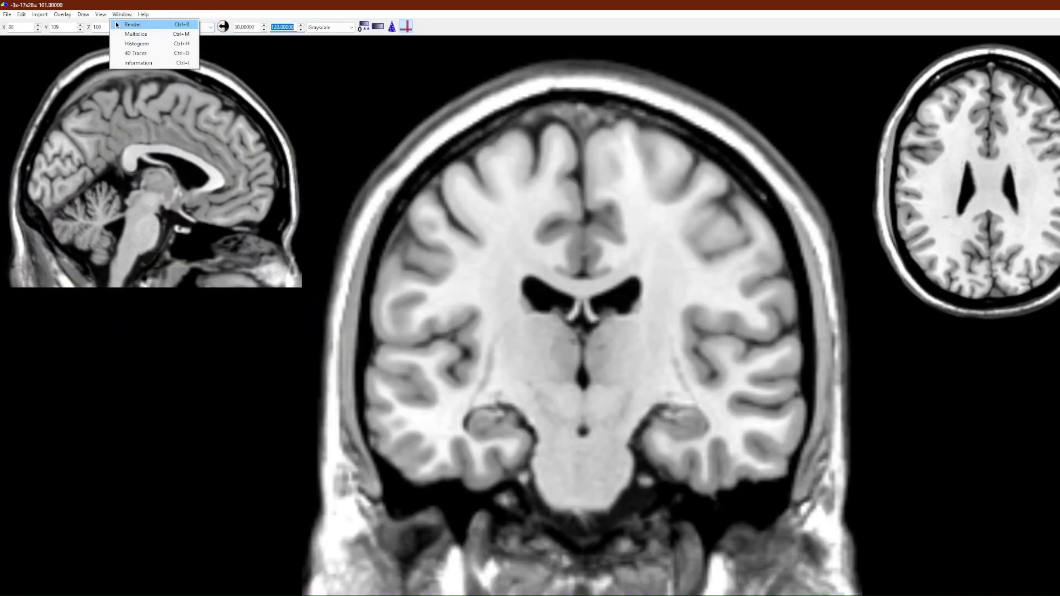
{"action": "mouse_move", "coordinate": [100, 14]}
{"action": "left_click", "coordinate": [203, 25]}
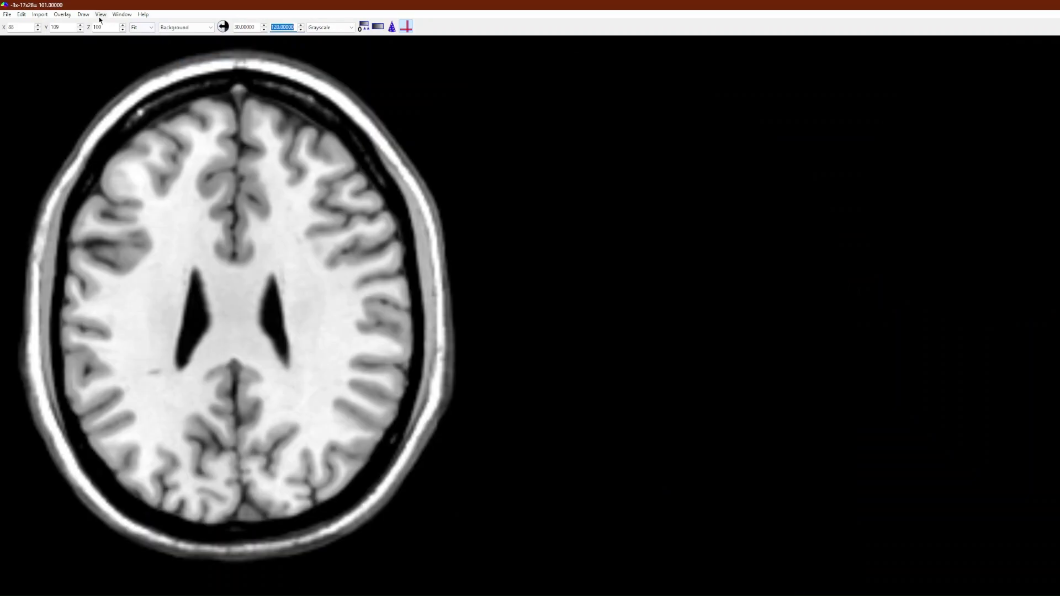
{"action": "left_click", "coordinate": [101, 15]}
{"action": "left_click", "coordinate": [204, 53]}
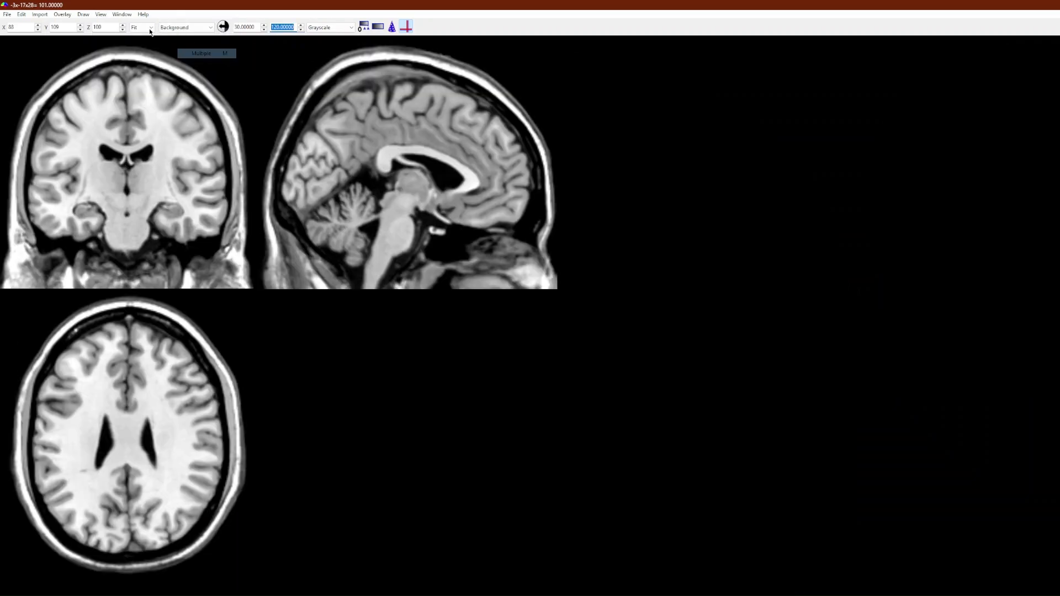
Open the NIfTI header information of the background image and move its window higher over the slices
{"action": "left_click", "coordinate": [121, 14]}
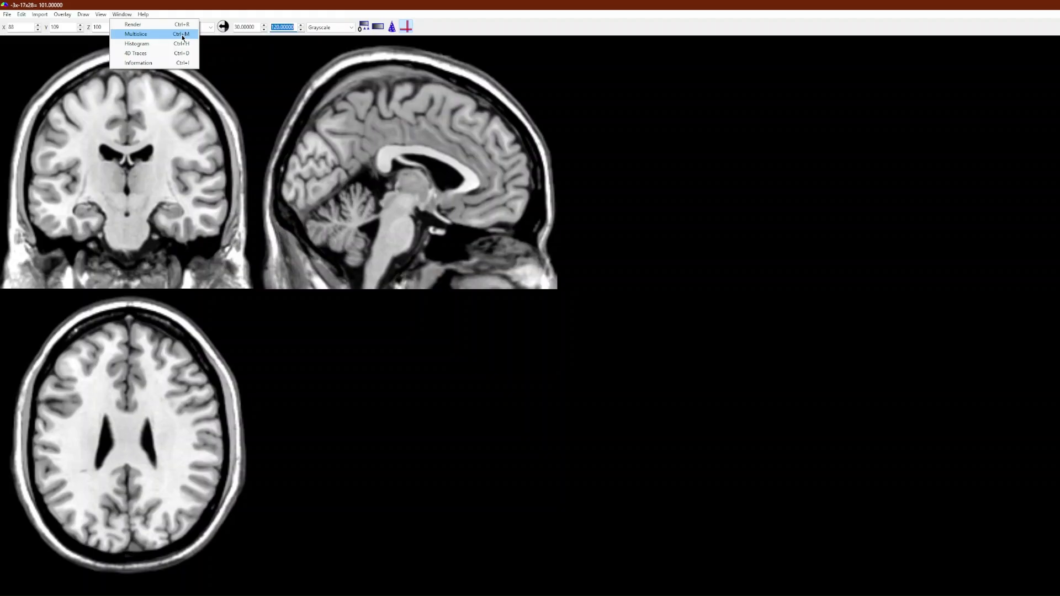
{"action": "left_click", "coordinate": [159, 64]}
{"action": "left_click", "coordinate": [143, 15]}
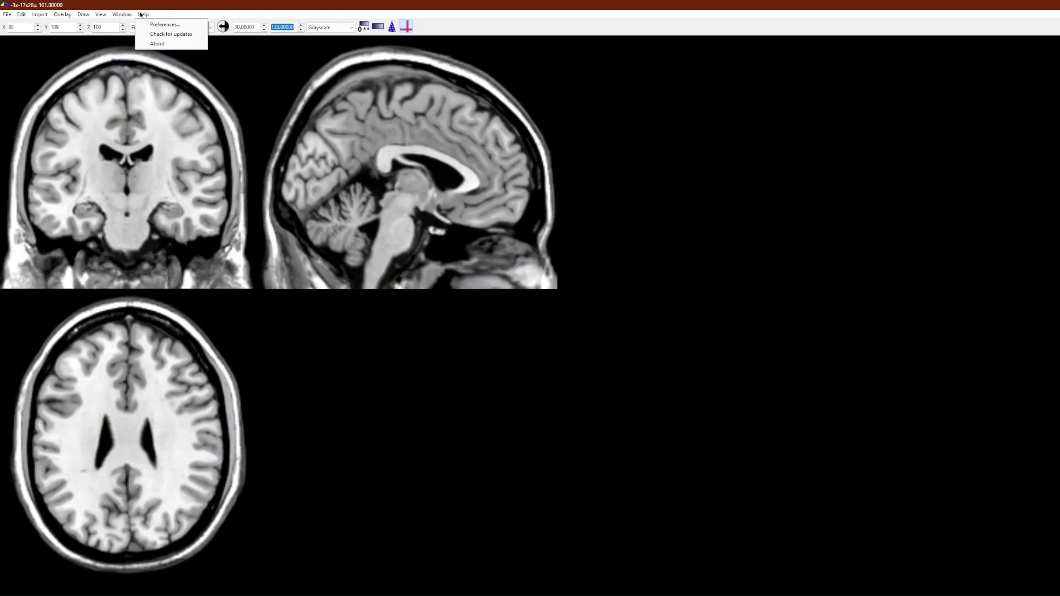
{"action": "mouse_move", "coordinate": [122, 15]}
{"action": "left_click", "coordinate": [159, 65]}
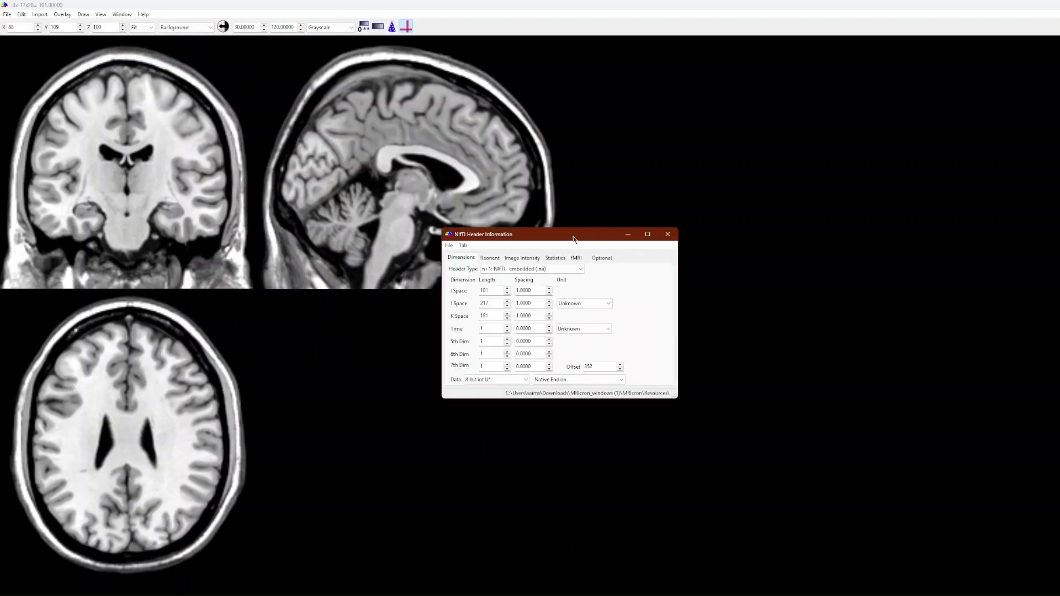
{"action": "left_click_drag", "start_coordinate": [573, 238], "coordinate": [517, 132]}
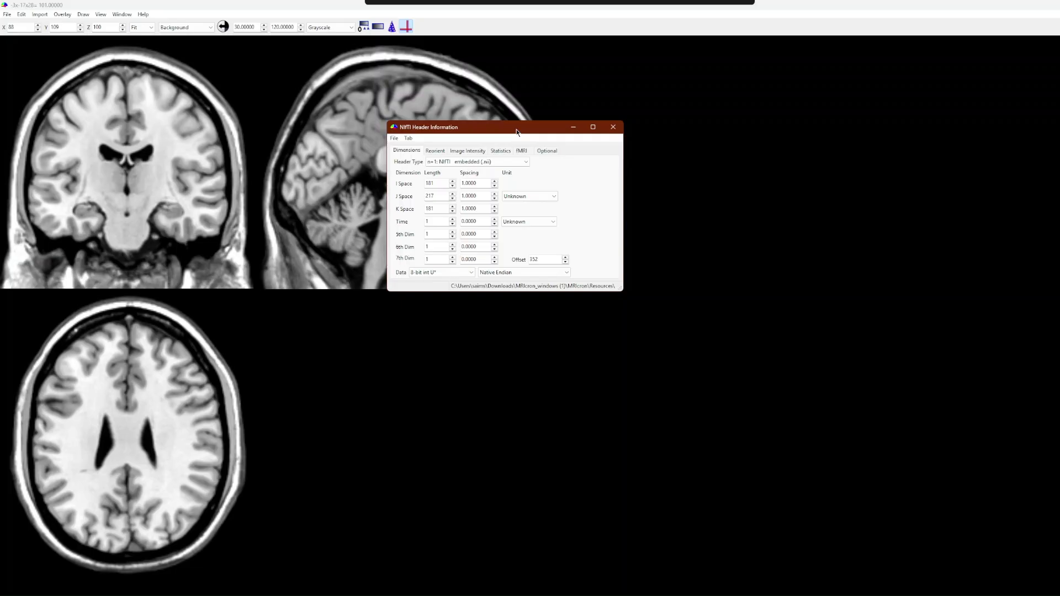
Look through the Reorient, Image Intensity, Statistics, FMRI and Optional header pages and close the header window
{"action": "left_click", "coordinate": [433, 150]}
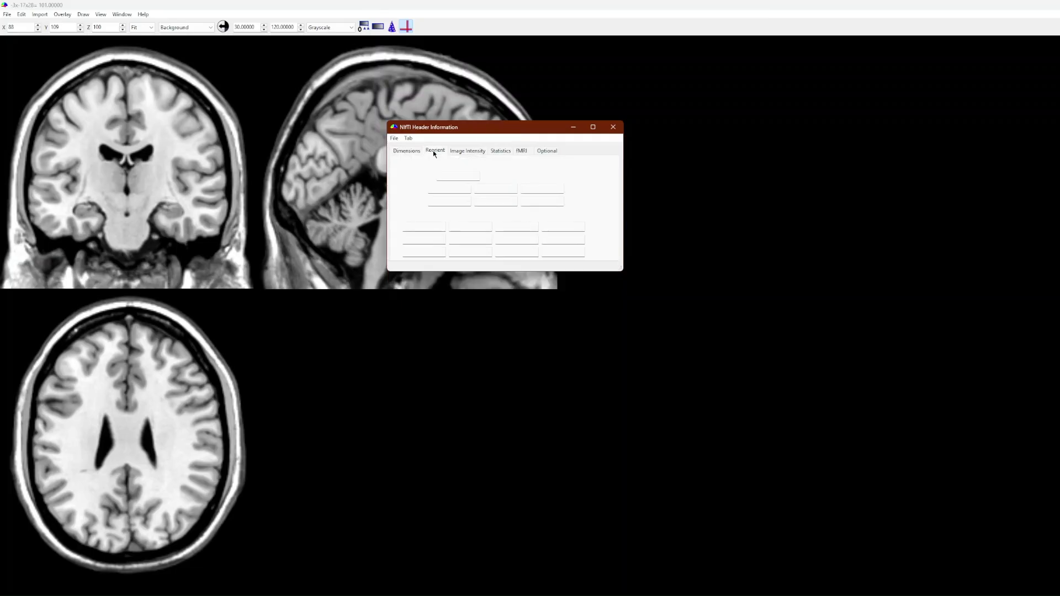
{"action": "left_click", "coordinate": [469, 151]}
{"action": "left_click", "coordinate": [500, 151]}
{"action": "left_click", "coordinate": [521, 151]}
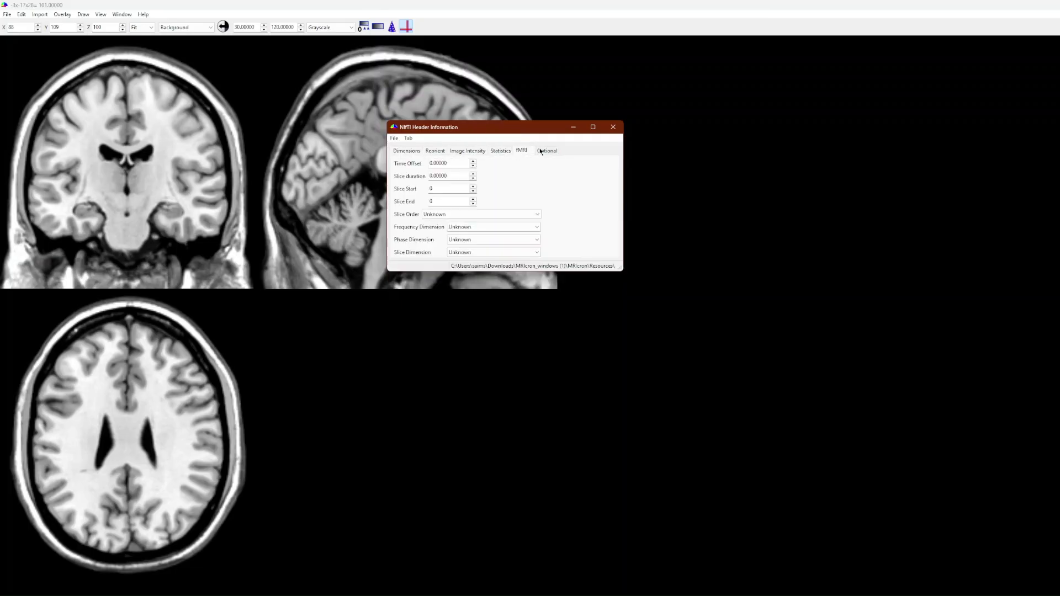
{"action": "left_click", "coordinate": [546, 150]}
{"action": "left_click", "coordinate": [611, 128]}
View the program preferences for image display and drawing and close them without changes
{"action": "left_click", "coordinate": [122, 14]}
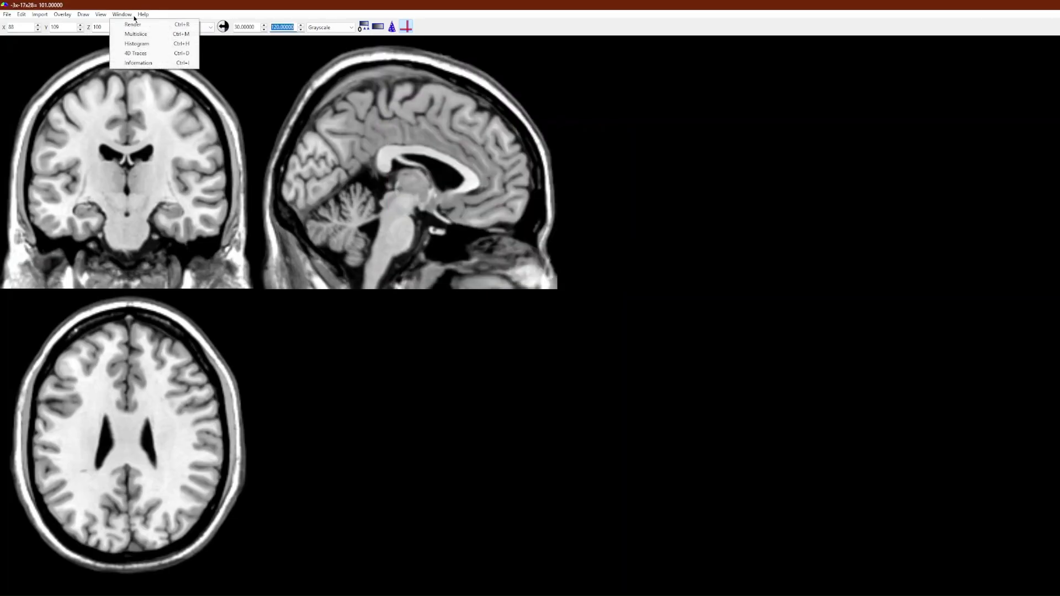
{"action": "left_click", "coordinate": [154, 26]}
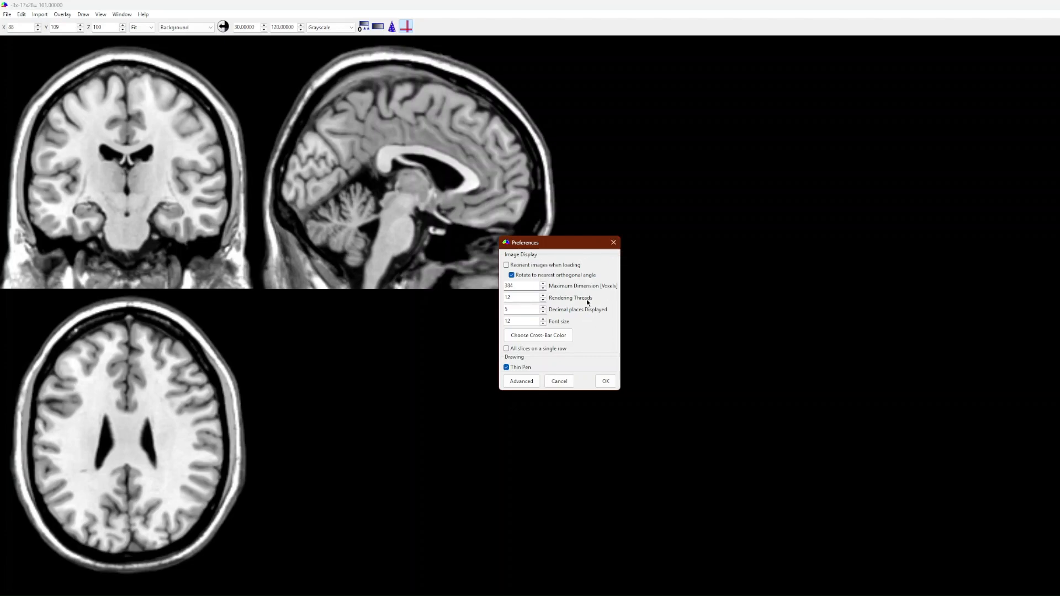
{"action": "left_click", "coordinate": [613, 242]}
{"action": "left_click", "coordinate": [41, 14]}
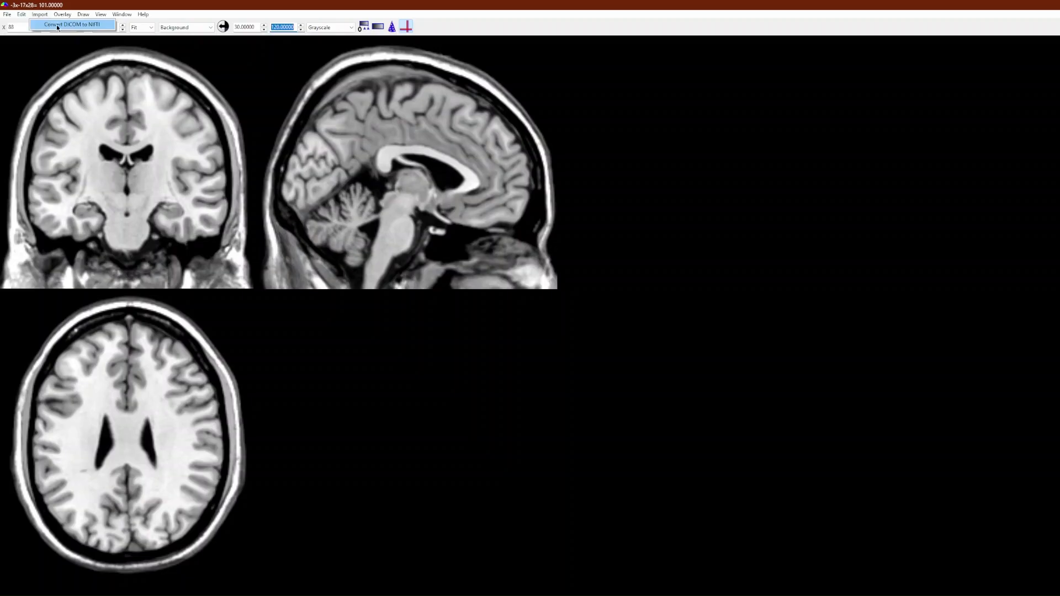
{"action": "left_click", "coordinate": [25, 15]}
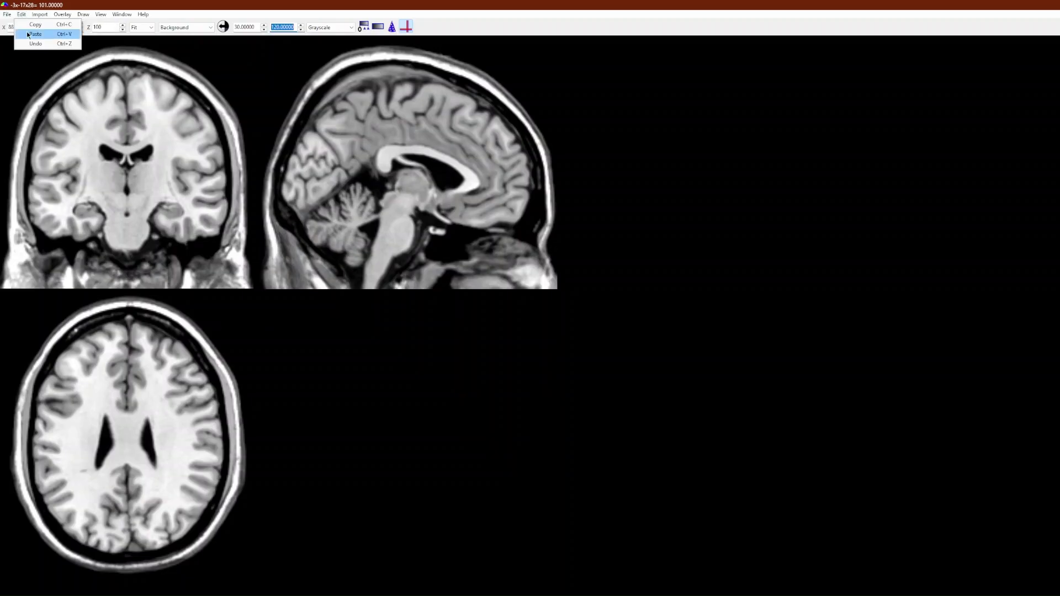
{"action": "left_click", "coordinate": [4, 17]}
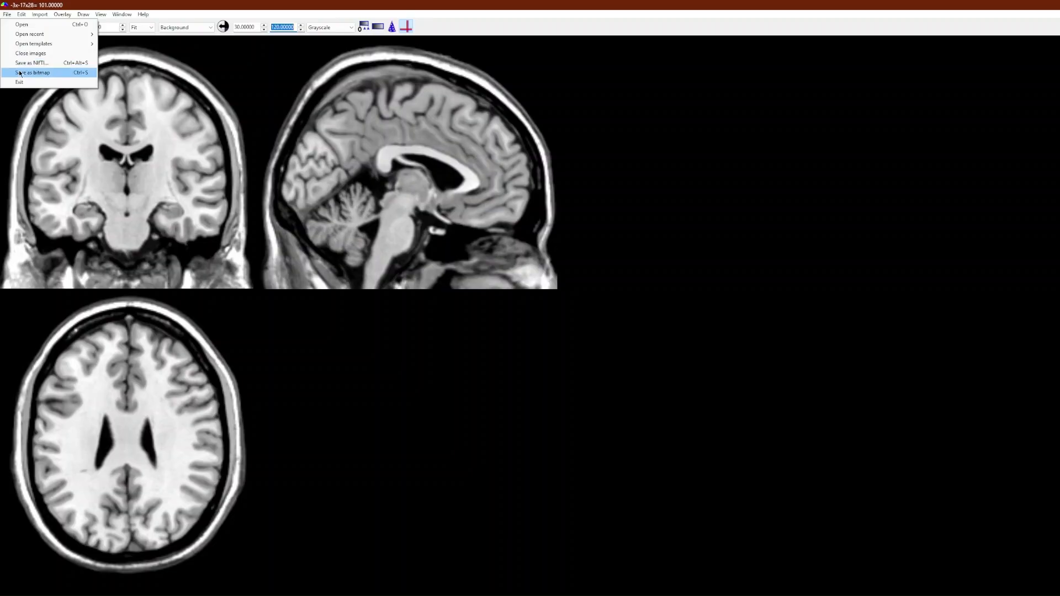
{"action": "mouse_move", "coordinate": [62, 14]}
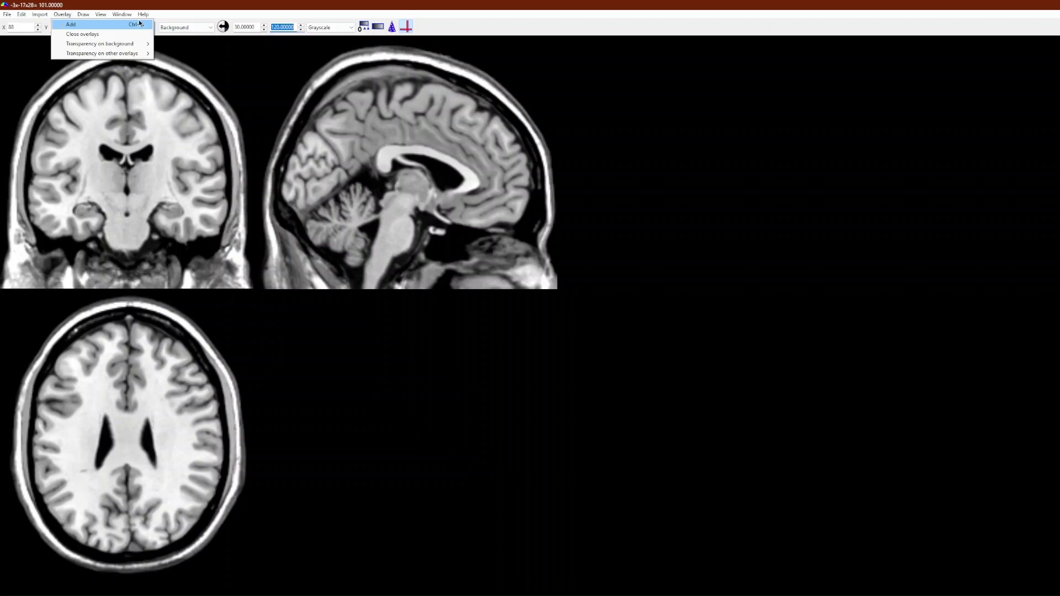
{"action": "left_click", "coordinate": [360, 25]}
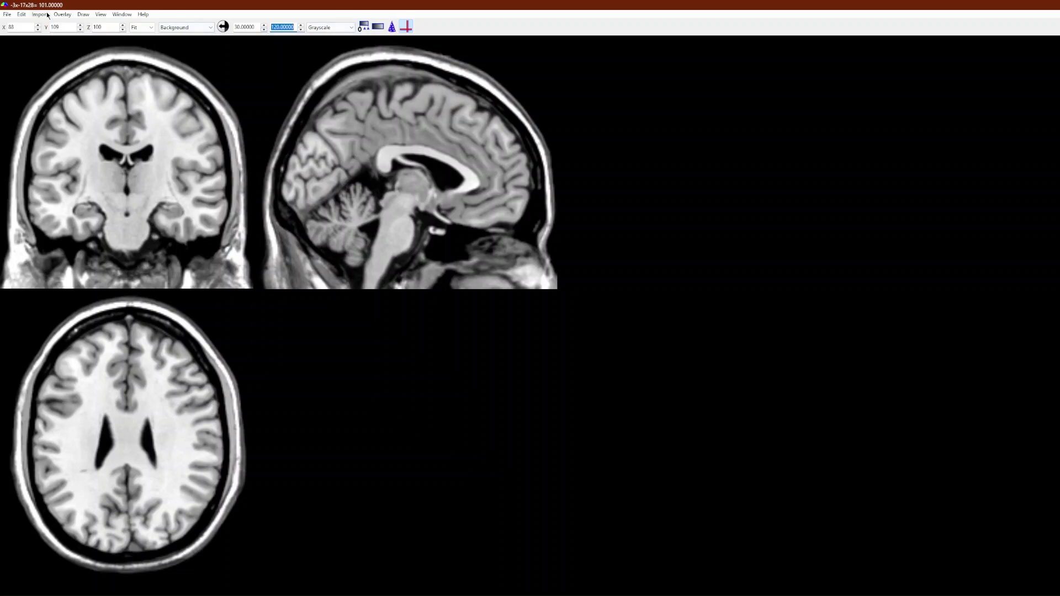
Try adding the file named overlay from the Downloads folder as an overlay image and close the loaded overlays
{"action": "left_click", "coordinate": [65, 15]}
{"action": "left_click", "coordinate": [71, 24]}
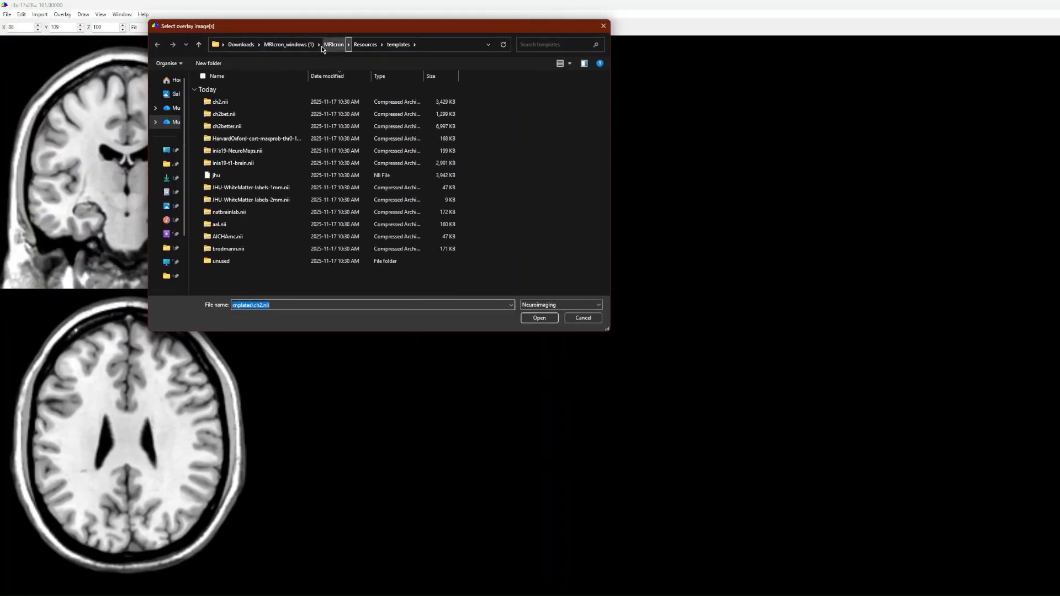
{"action": "left_click", "coordinate": [240, 44]}
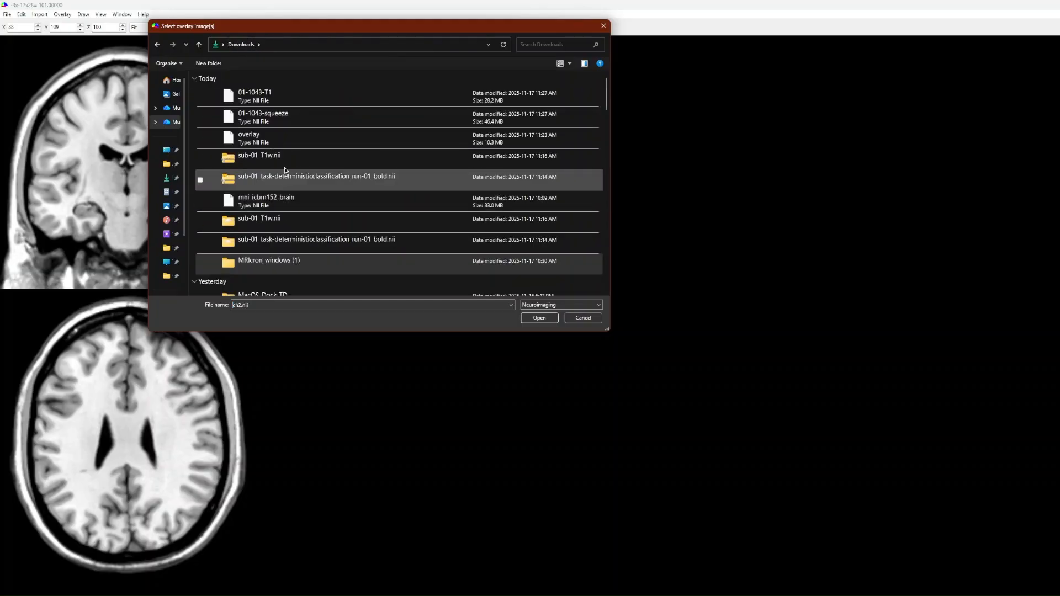
{"action": "double_click", "coordinate": [290, 143]}
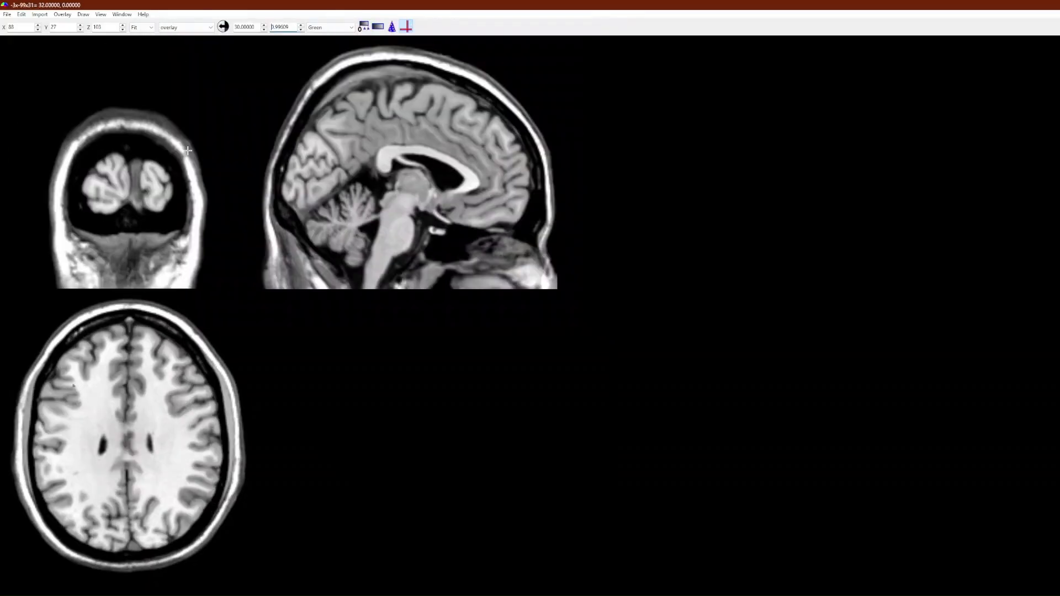
{"action": "left_click", "coordinate": [63, 14]}
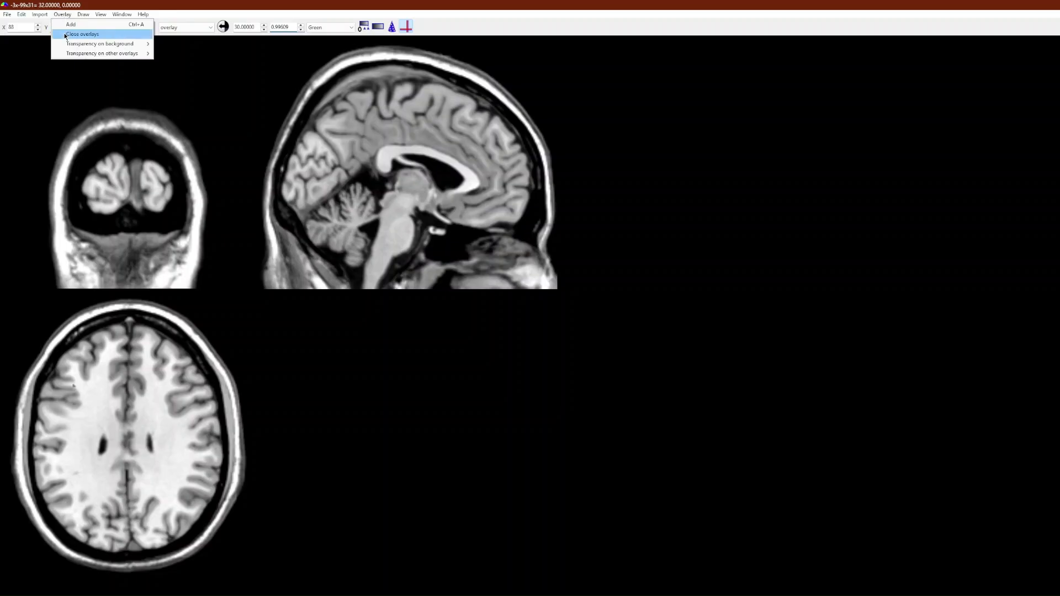
{"action": "left_click", "coordinate": [65, 36]}
Add the NII file named overlay from the Downloads folder on top of the background brain
{"action": "left_click", "coordinate": [63, 15]}
{"action": "left_click", "coordinate": [67, 23]}
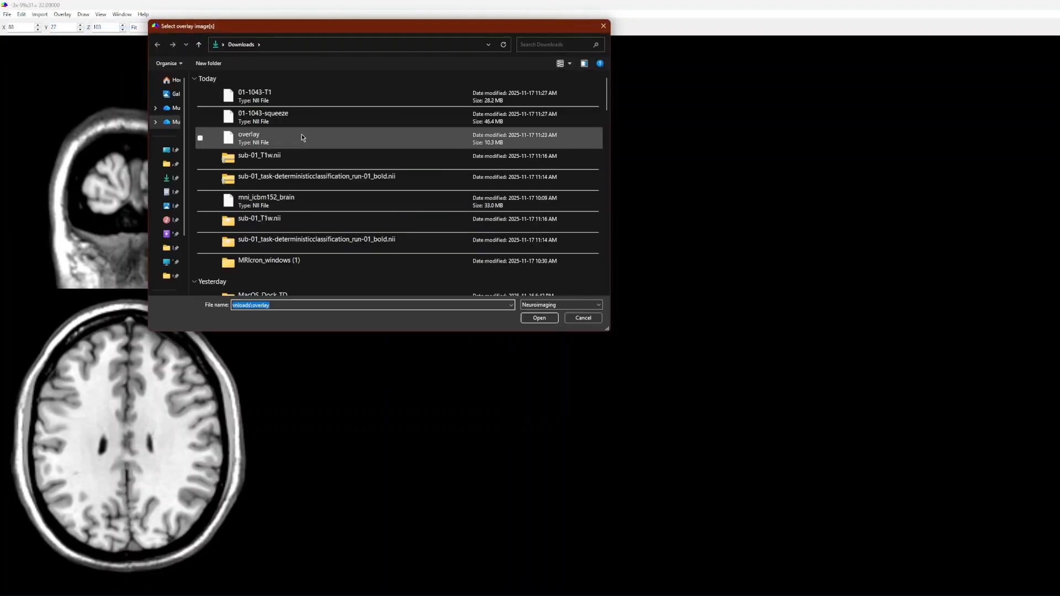
{"action": "left_click", "coordinate": [300, 118]}
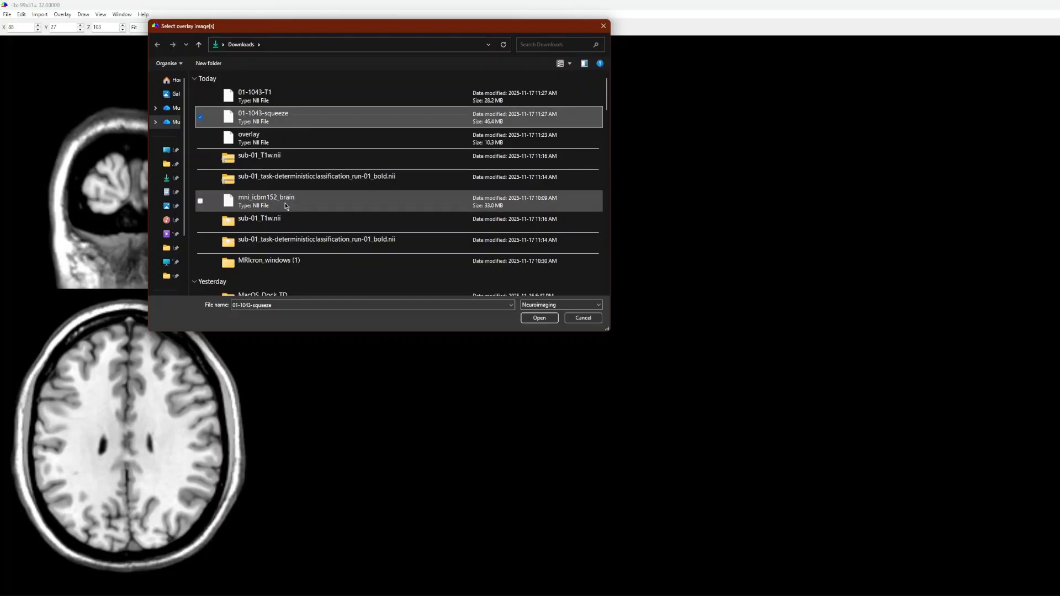
{"action": "left_click", "coordinate": [281, 145]}
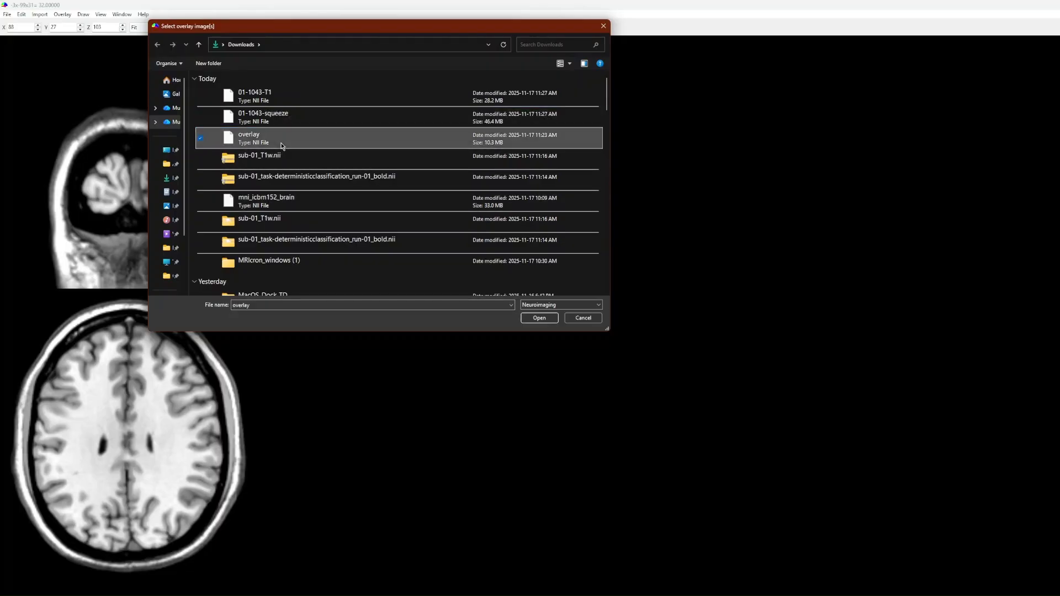
{"action": "double_click", "coordinate": [281, 146]}
Browse the sagittal, coronal and axial slices for the overlay region and place the crosshair on it in the axial view
{"action": "left_click", "coordinate": [377, 107]}
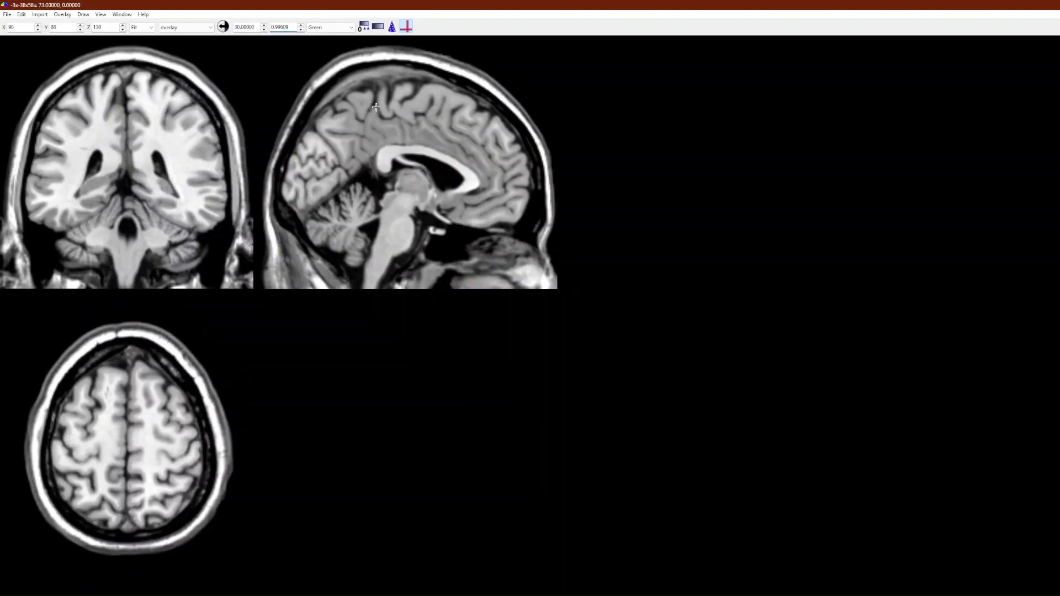
{"action": "scroll", "coordinate": [378, 107], "scroll_direction": "down", "scroll_amount": 18}
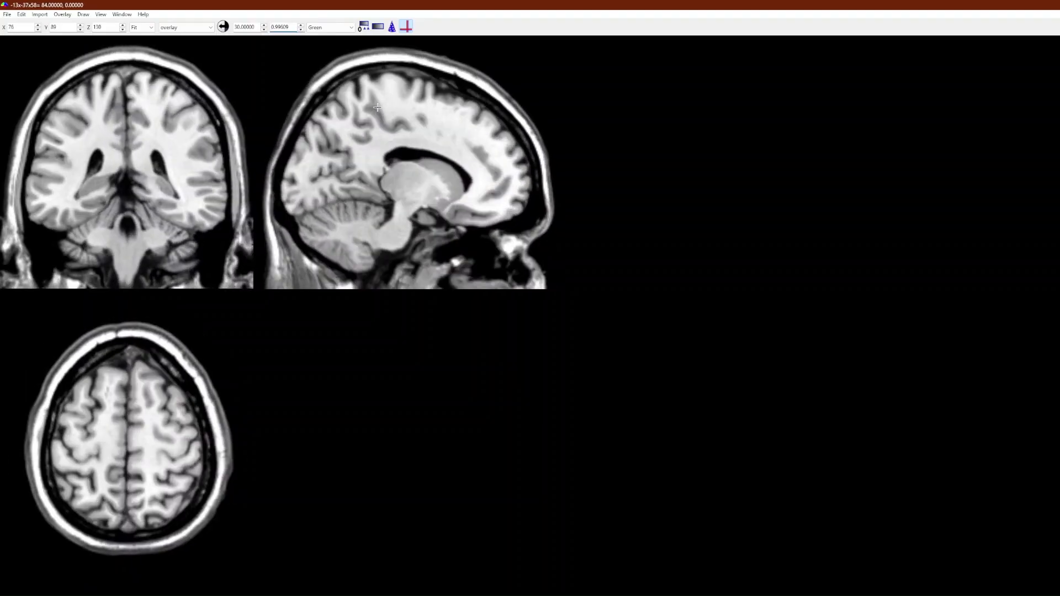
{"action": "scroll", "coordinate": [145, 141], "scroll_direction": "down", "scroll_amount": 6}
{"action": "scroll", "coordinate": [145, 142], "scroll_direction": "down", "scroll_amount": 20}
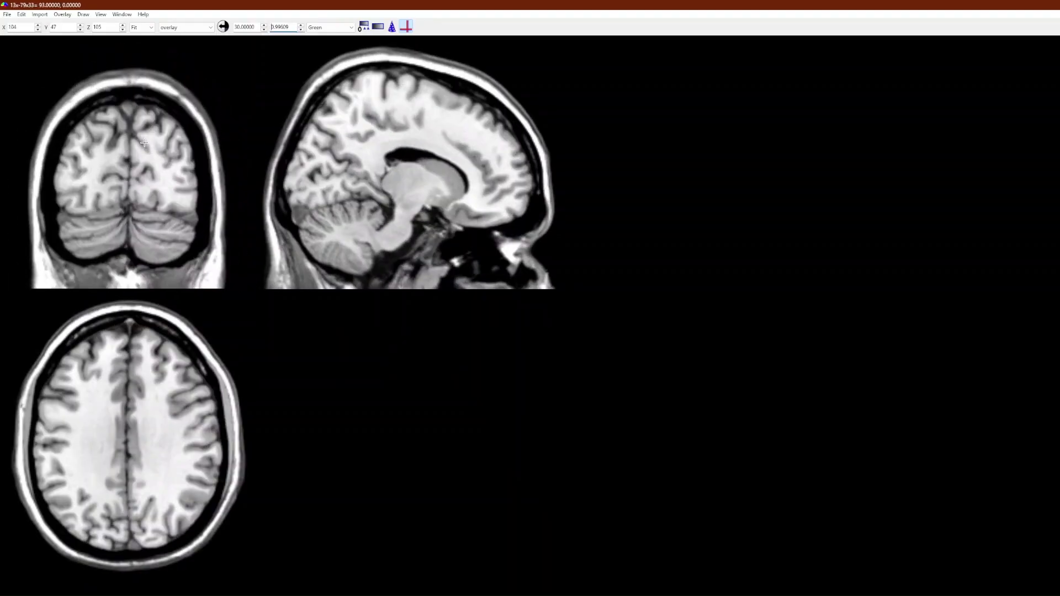
{"action": "scroll", "coordinate": [144, 137], "scroll_direction": "up", "scroll_amount": 20}
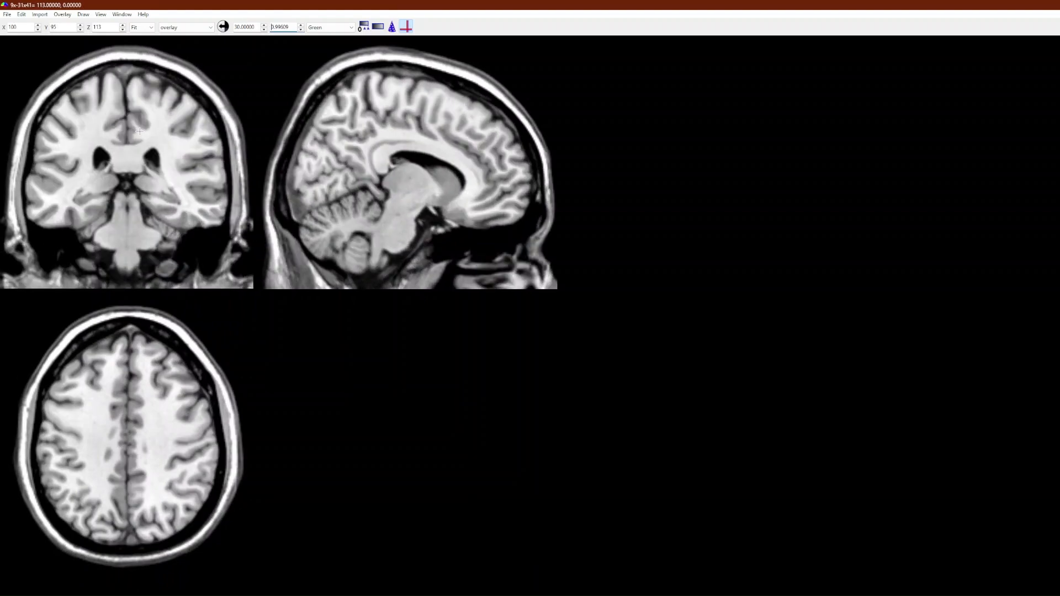
{"action": "scroll", "coordinate": [142, 131], "scroll_direction": "up", "scroll_amount": 8}
{"action": "scroll", "coordinate": [134, 445], "scroll_direction": "up", "scroll_amount": 20}
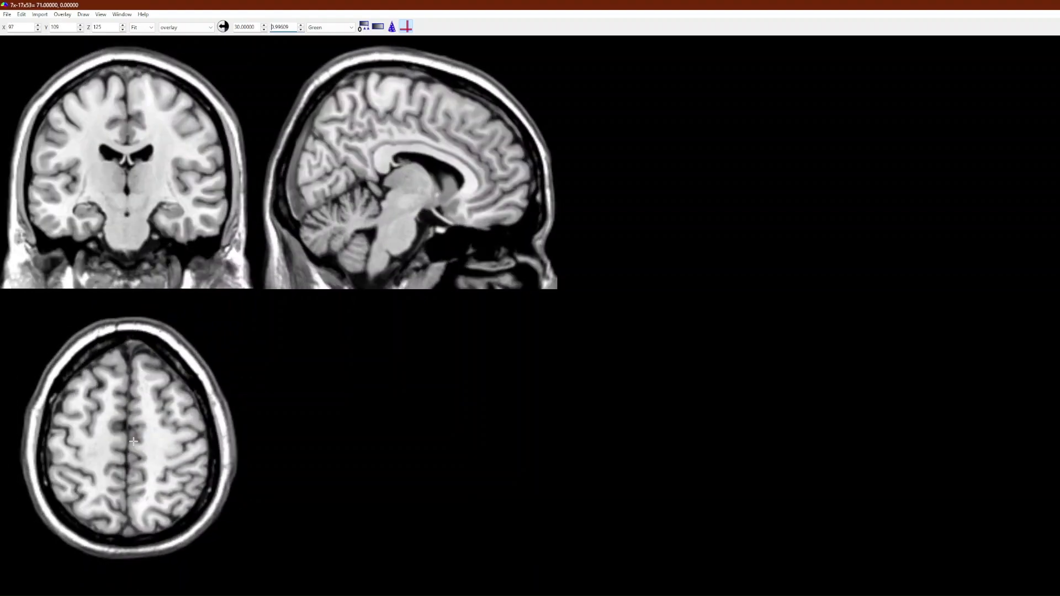
{"action": "scroll", "coordinate": [133, 433], "scroll_direction": "down", "scroll_amount": 20}
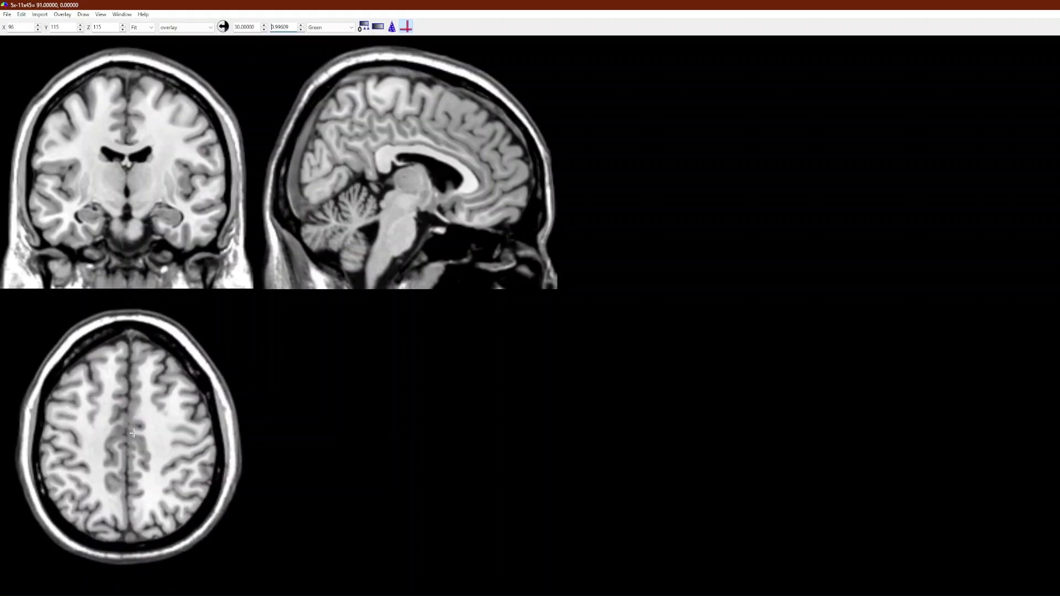
{"action": "scroll", "coordinate": [134, 433], "scroll_direction": "up", "scroll_amount": 6}
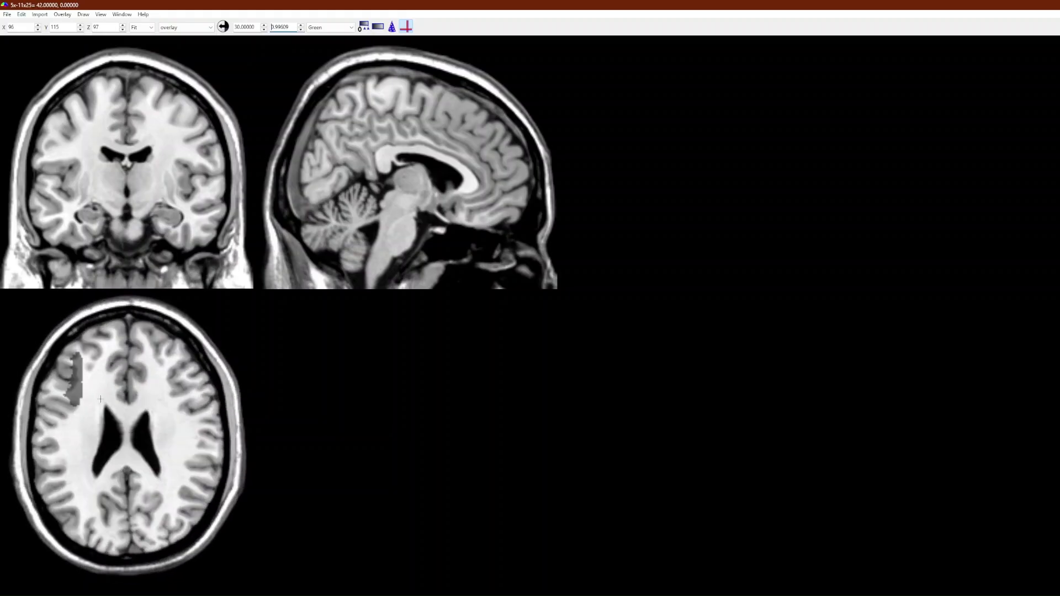
{"action": "left_click", "coordinate": [73, 377]}
{"action": "left_click", "coordinate": [75, 377]}
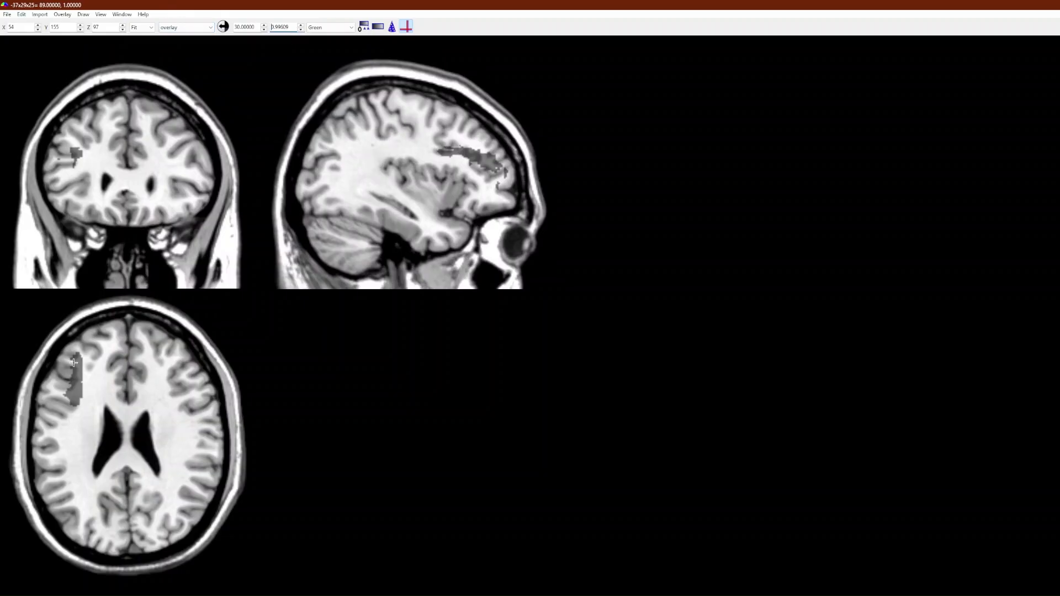
Try an overlay maximum intensity of 3, followed by an intensity range from 0 to 4
{"action": "double_click", "coordinate": [290, 30]}
{"action": "type", "text": "3"}
{"action": "key", "text": "Tab"}
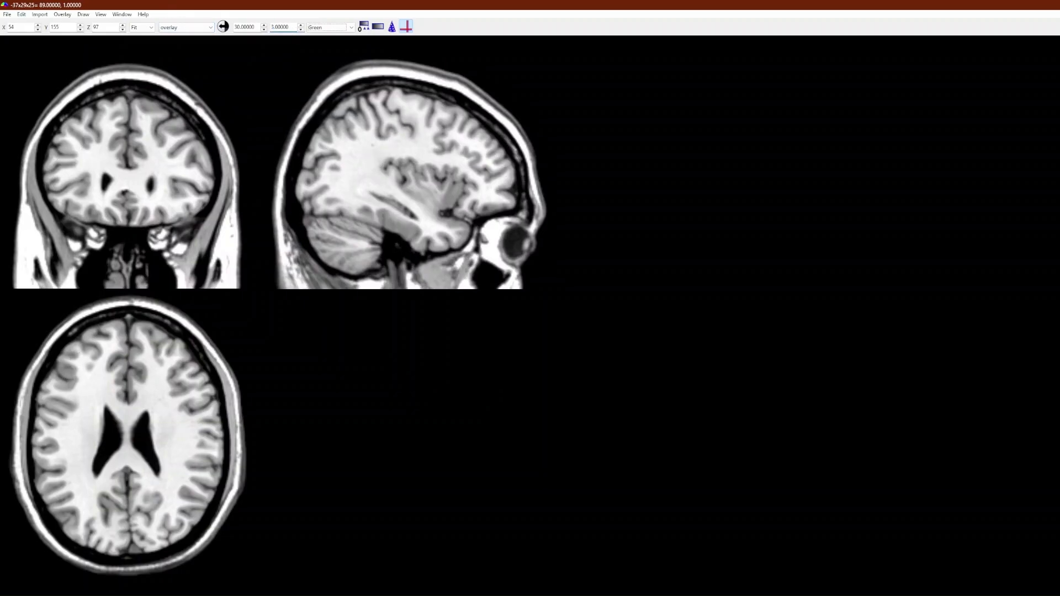
{"action": "left_click", "coordinate": [253, 26]}
{"action": "double_click", "coordinate": [252, 27]}
{"action": "type", "text": "0"}
{"action": "key", "text": "Tab"}
{"action": "type", "text": "4"}
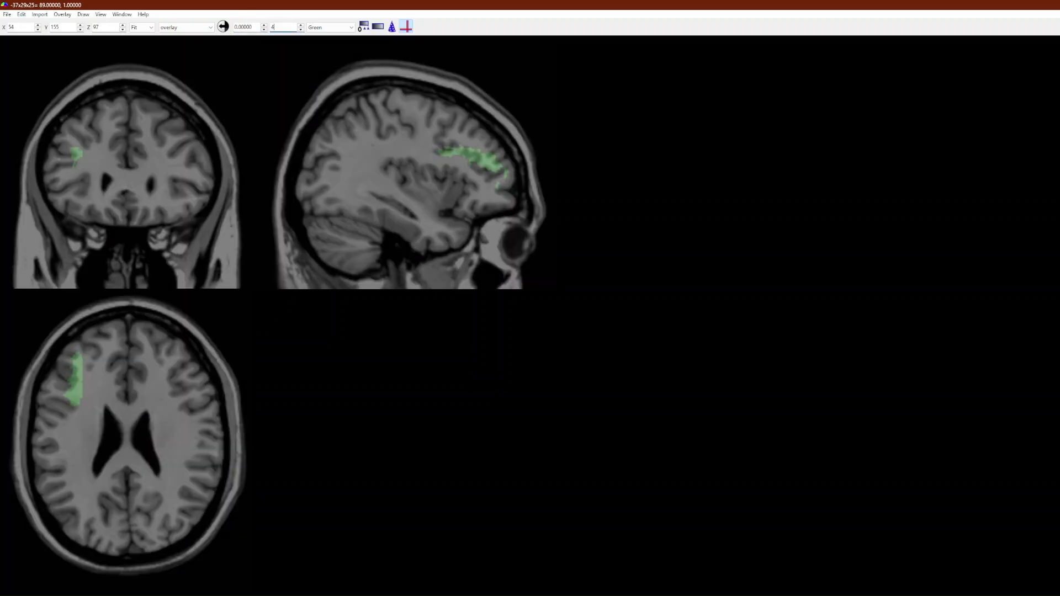
{"action": "key", "text": "Tab"}
Try the Red color scheme on the Background layer and restore it to Grayscale
{"action": "left_click", "coordinate": [312, 26]}
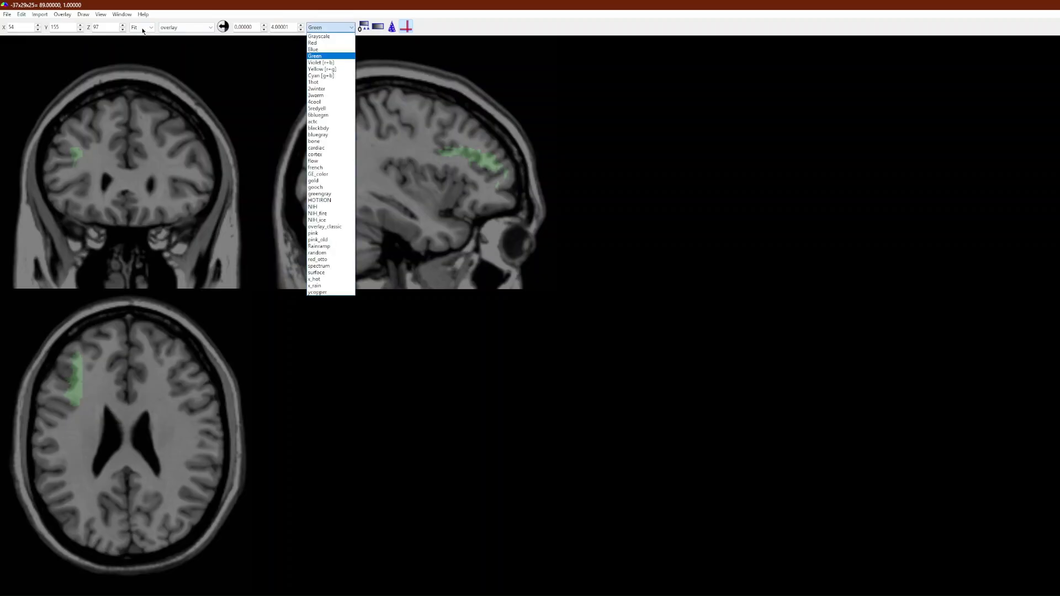
{"action": "left_click", "coordinate": [176, 28]}
{"action": "left_click", "coordinate": [177, 27]}
{"action": "left_click", "coordinate": [177, 36]}
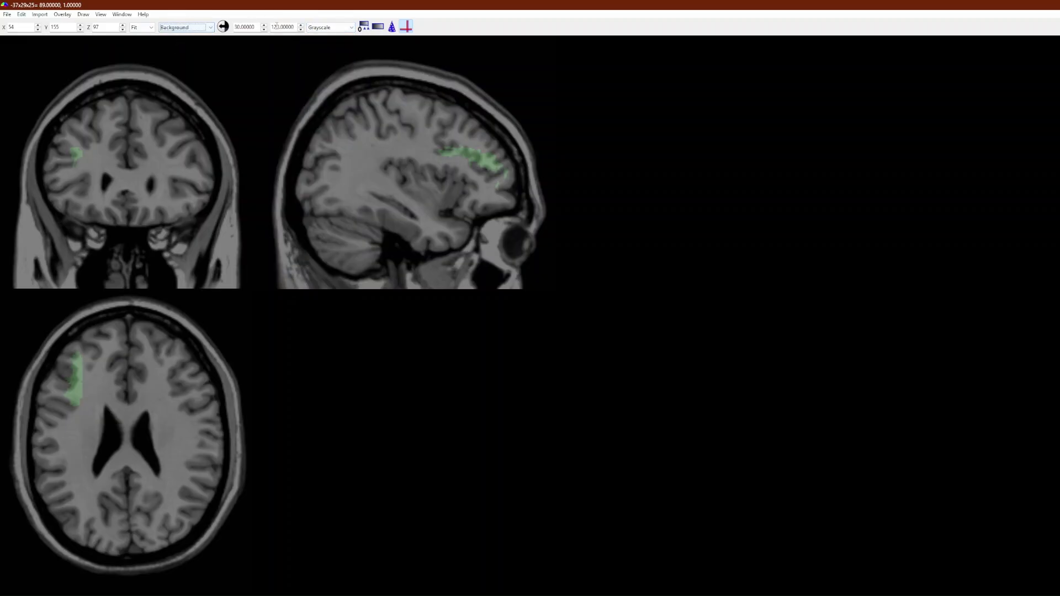
{"action": "left_click", "coordinate": [326, 27]}
{"action": "left_click", "coordinate": [314, 43]}
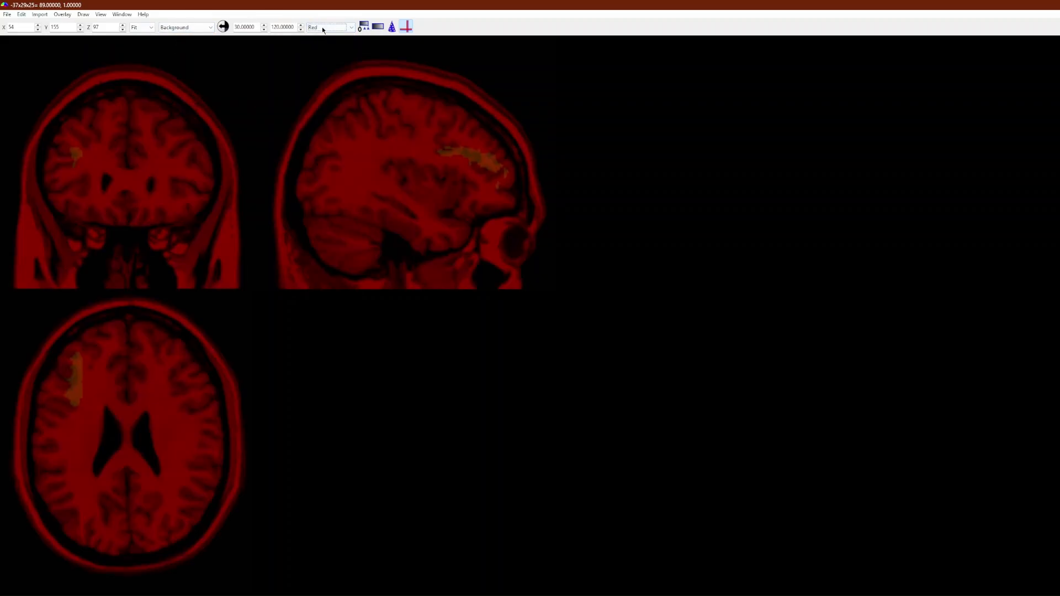
{"action": "left_click", "coordinate": [322, 27]}
{"action": "left_click", "coordinate": [320, 36]}
Select the overlay layer and try maximum intensity values of 6, 3 and 1
{"action": "left_click", "coordinate": [176, 28]}
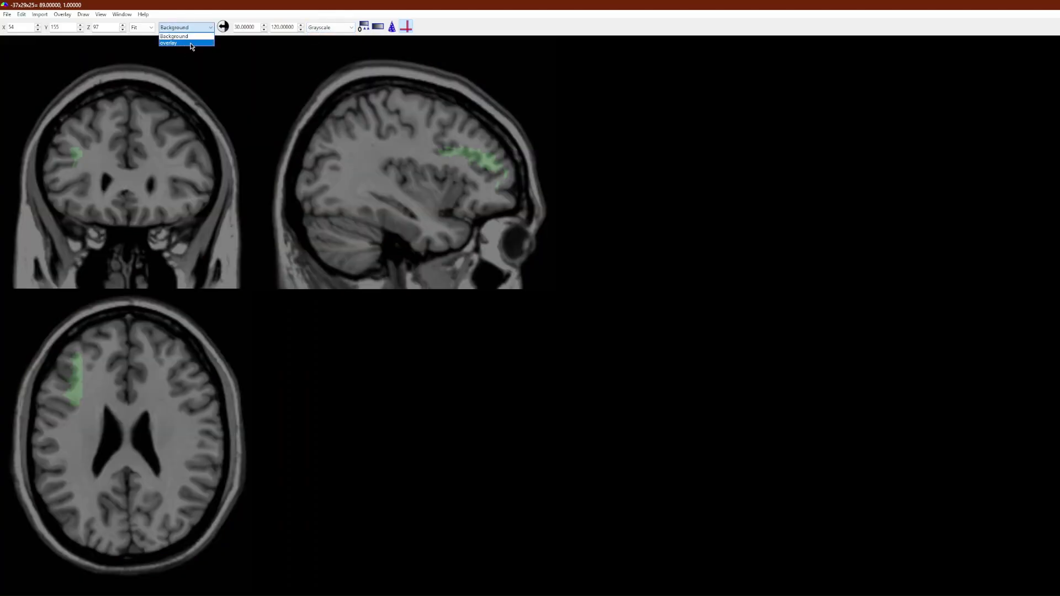
{"action": "left_click", "coordinate": [176, 42]}
{"action": "left_click", "coordinate": [276, 26]}
{"action": "double_click", "coordinate": [276, 26]}
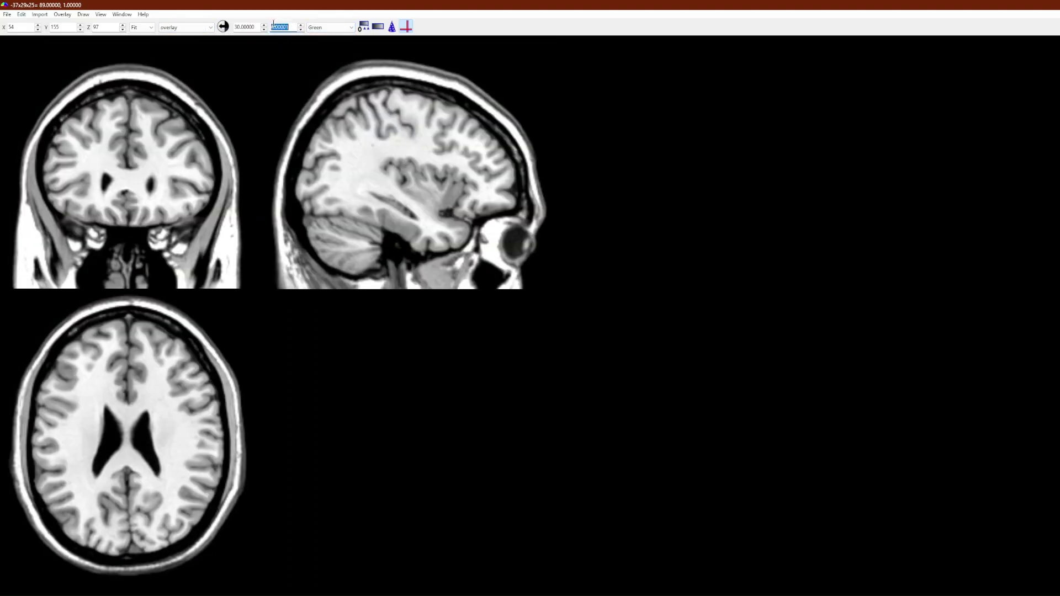
{"action": "type", "text": "6"}
{"action": "key", "text": "Tab"}
{"action": "double_click", "coordinate": [280, 27]}
{"action": "type", "text": "3"}
{"action": "key", "text": "Tab"}
{"action": "double_click", "coordinate": [280, 27]}
{"action": "type", "text": "1"}
{"action": "key", "text": "Tab"}
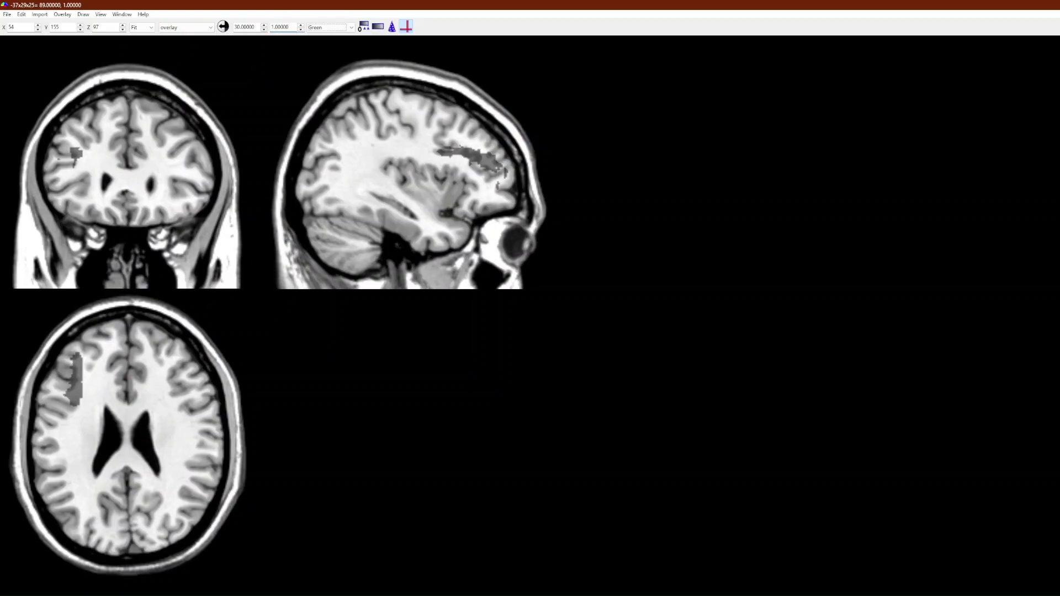
Set the overlay layer's intensity range to a minimum value of 3 and a maximum value of 0.2
{"action": "double_click", "coordinate": [280, 27]}
{"action": "double_click", "coordinate": [280, 27]}
{"action": "type", "text": "0"}
{"action": "type", "text": "1"}
{"action": "key", "text": "Tab"}
{"action": "double_click", "coordinate": [244, 27]}
{"action": "type", "text": "3"}
{"action": "key", "text": "Tab"}
{"action": "type", "text": "0.2"}
{"action": "key", "text": "Tab"}
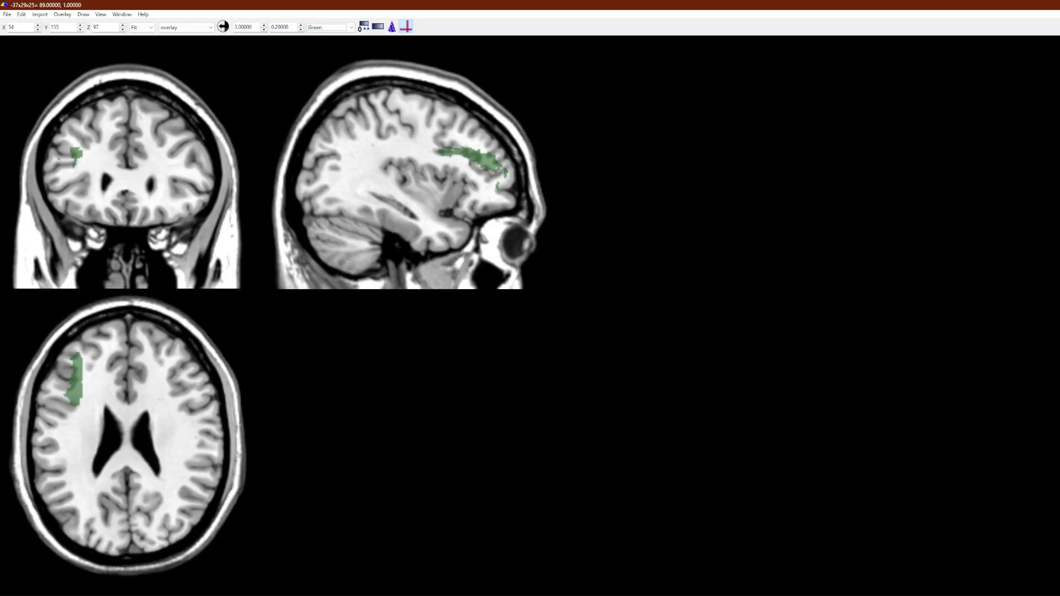
Change the overlay's color scheme to Violet [r+b] and move the crosshair within the colored region of the axial slice
{"action": "left_click", "coordinate": [331, 26]}
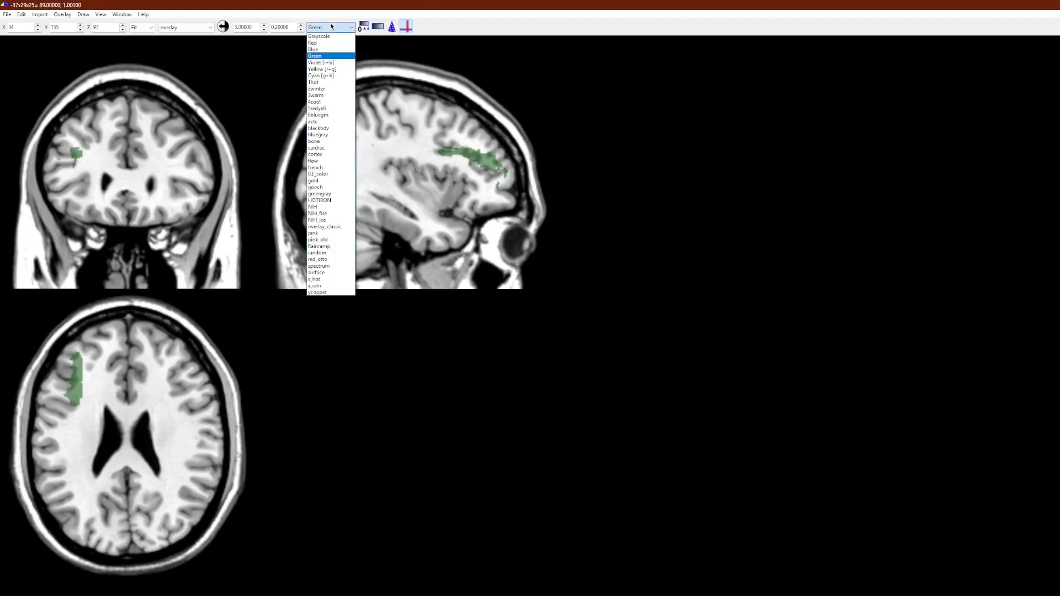
{"action": "left_click", "coordinate": [331, 63]}
{"action": "left_click_drag", "start_coordinate": [64, 375], "coordinate": [79, 384]}
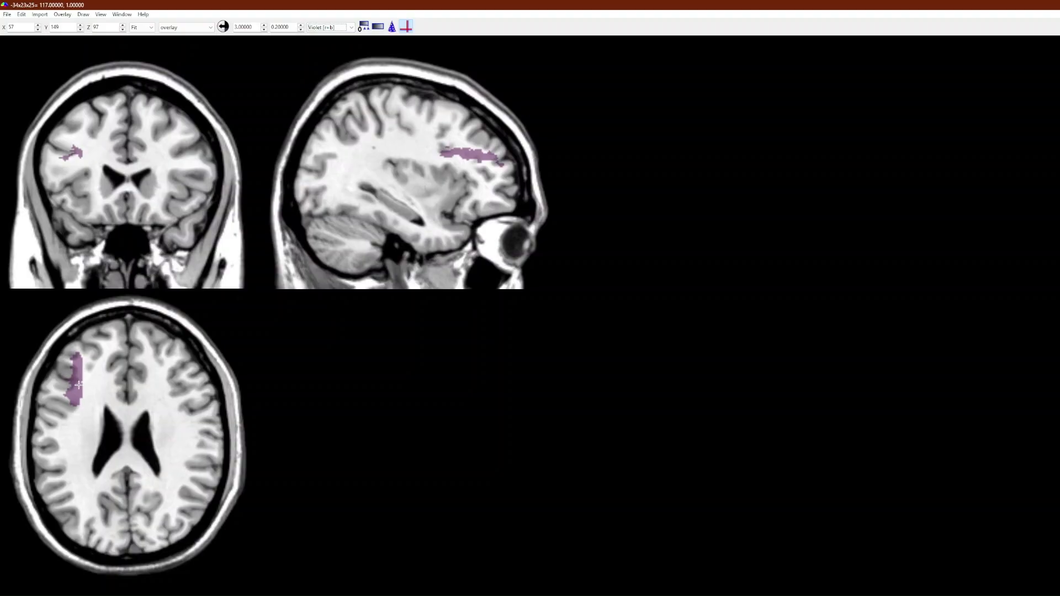
Compare the slices around the colored region with the overlay temporarily hidden and shown, navigating through the axial and sagittal views
{"action": "left_click", "coordinate": [394, 25]}
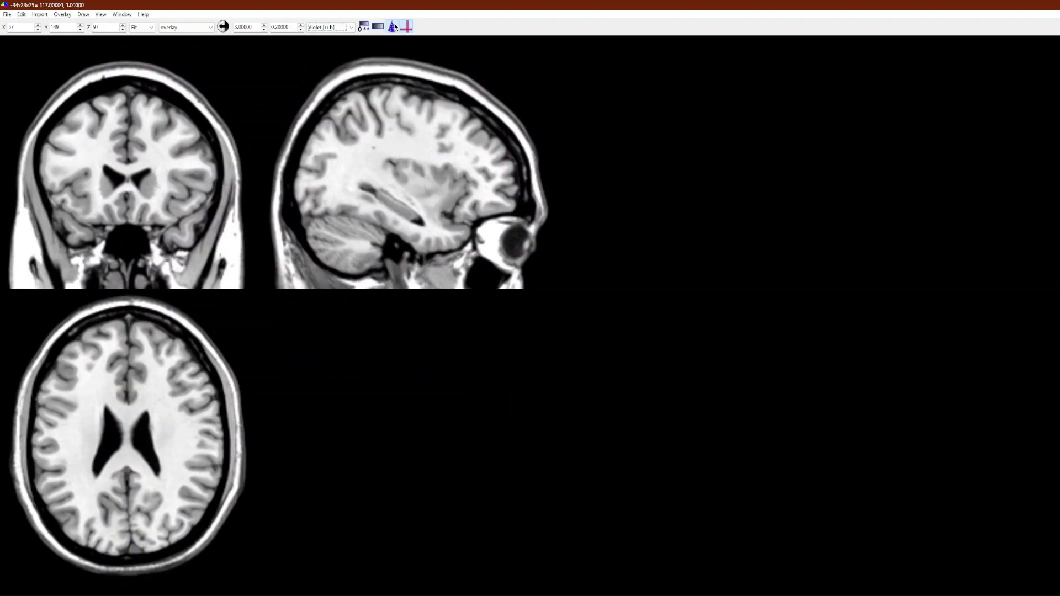
{"action": "scroll", "coordinate": [411, 170], "scroll_direction": "up", "scroll_amount": 6}
{"action": "scroll", "coordinate": [411, 170], "scroll_direction": "down", "scroll_amount": 10}
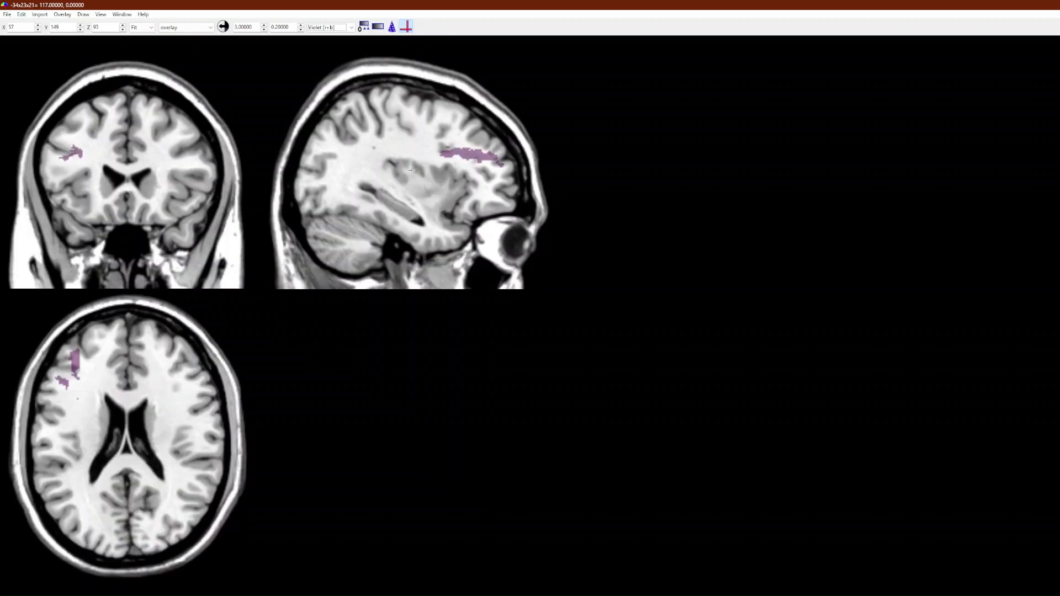
{"action": "left_click", "coordinate": [411, 170]}
{"action": "scroll", "coordinate": [410, 170], "scroll_direction": "up", "scroll_amount": 2}
{"action": "scroll", "coordinate": [411, 170], "scroll_direction": "down", "scroll_amount": 2}
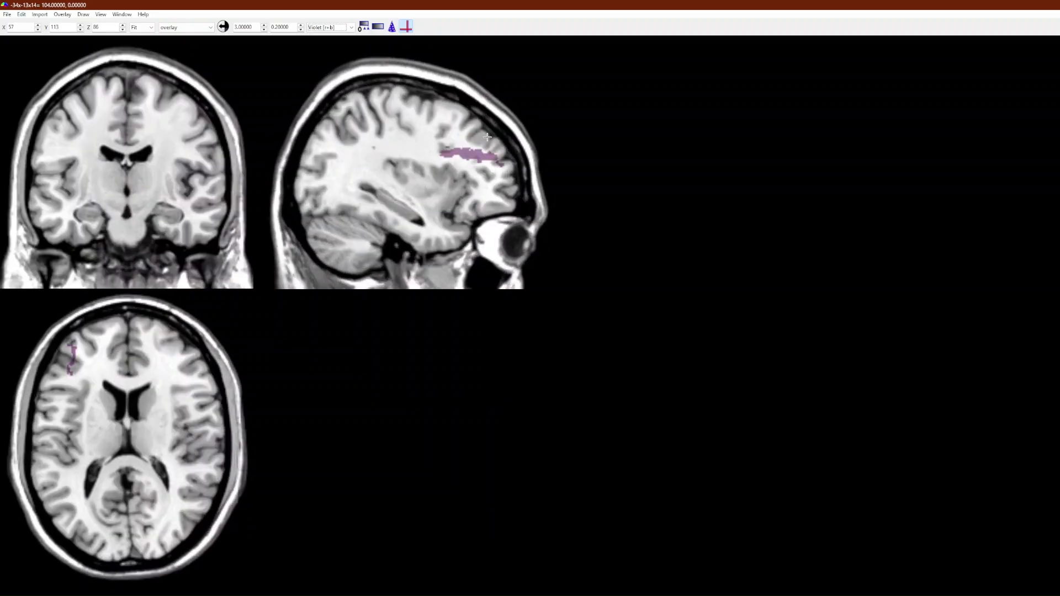
{"action": "left_click", "coordinate": [468, 148]}
{"action": "left_click", "coordinate": [396, 30]}
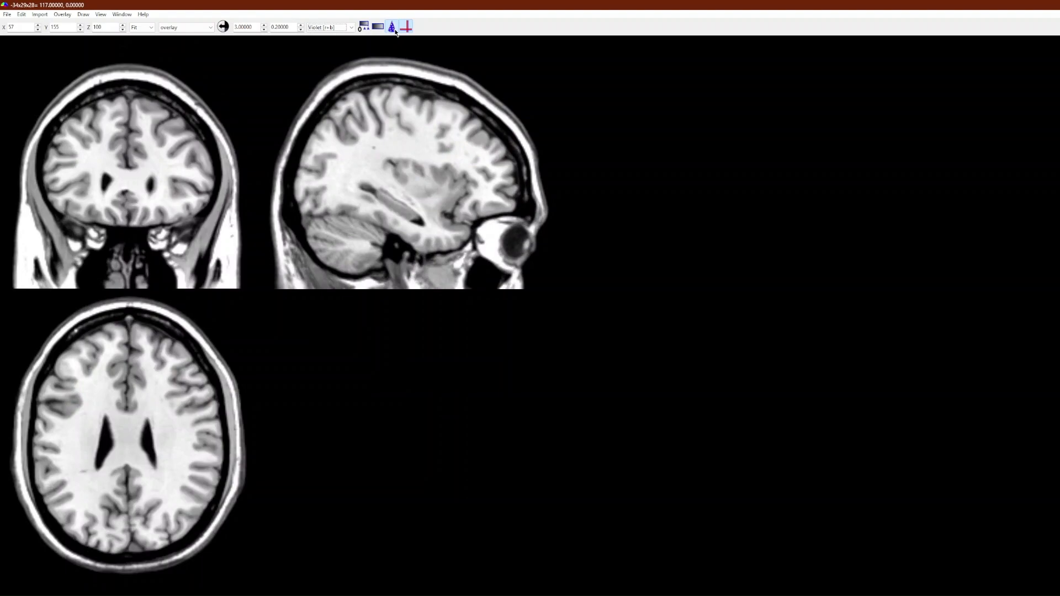
Show the overlay again without the color bar and set its maximum intensity value to 0.1
{"action": "left_click", "coordinate": [393, 31]}
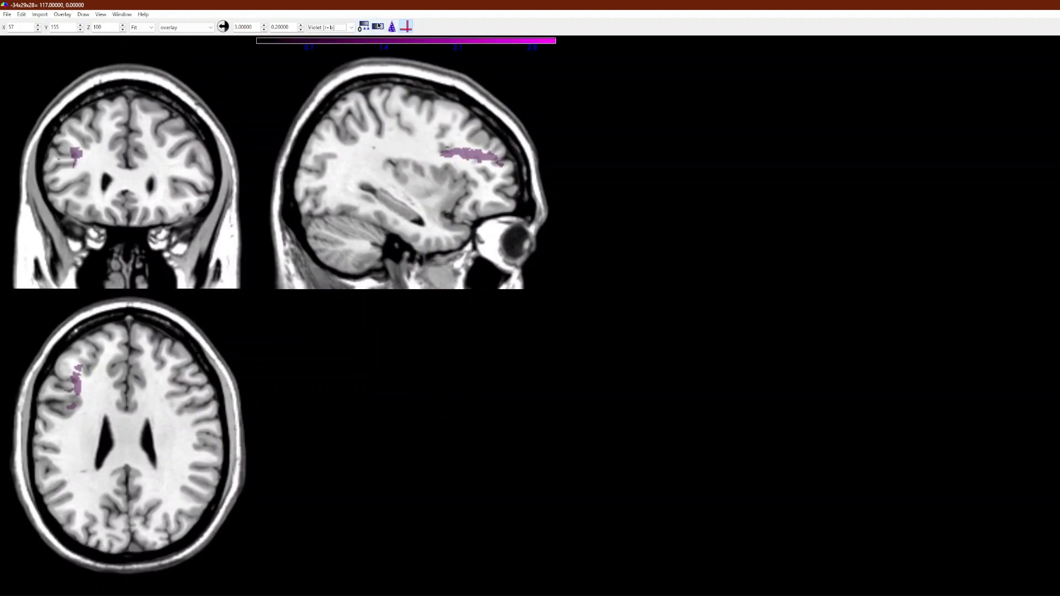
{"action": "left_click", "coordinate": [368, 29]}
{"action": "left_click", "coordinate": [239, 26]}
{"action": "double_click", "coordinate": [276, 27]}
{"action": "type", "text": "0.10000"}
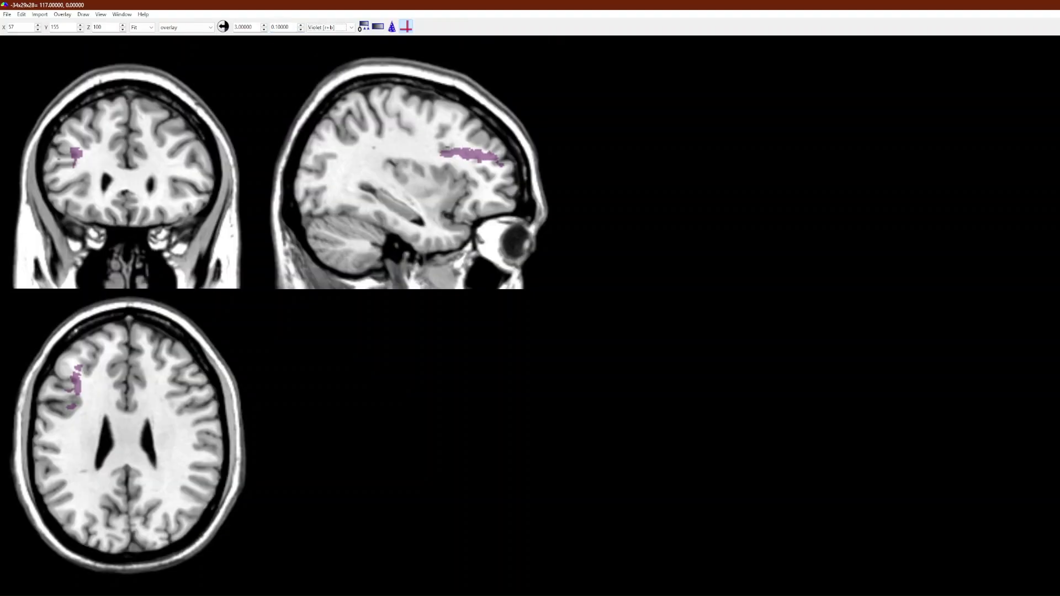
Set the overlay's minimum intensity value to 2.9 and move the crosshair onto the colored region in the coronal slice
{"action": "double_click", "coordinate": [243, 26]}
{"action": "type", "text": "2.9"}
{"action": "key", "text": "Tab"}
{"action": "left_click_drag", "start_coordinate": [78, 160], "coordinate": [76, 155]}
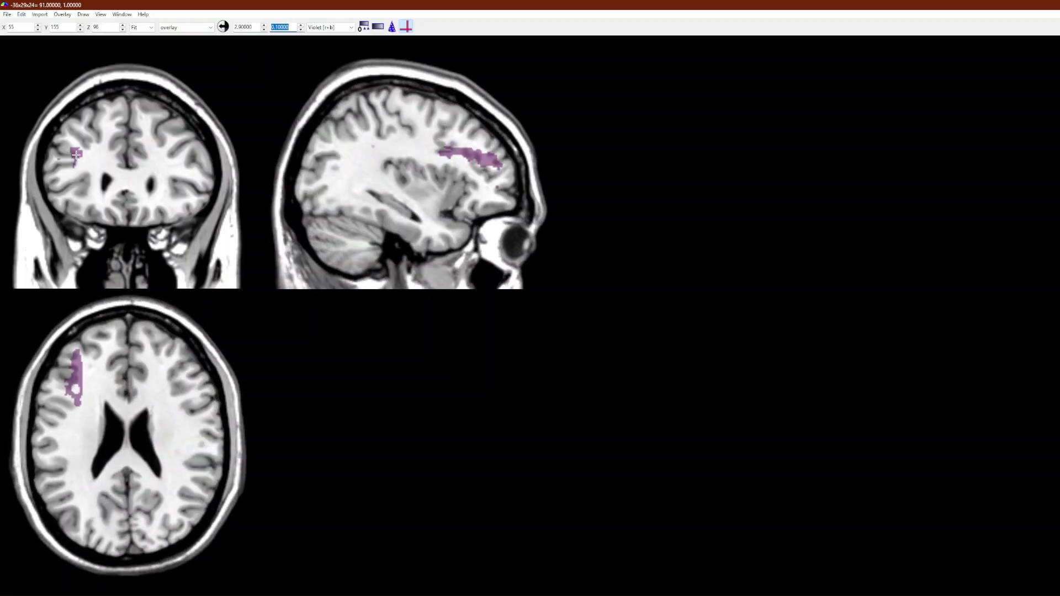
Try 100% transparency on the background for the overlay, and set it to 40% instead
{"action": "left_click", "coordinate": [84, 16]}
{"action": "left_click", "coordinate": [88, 17]}
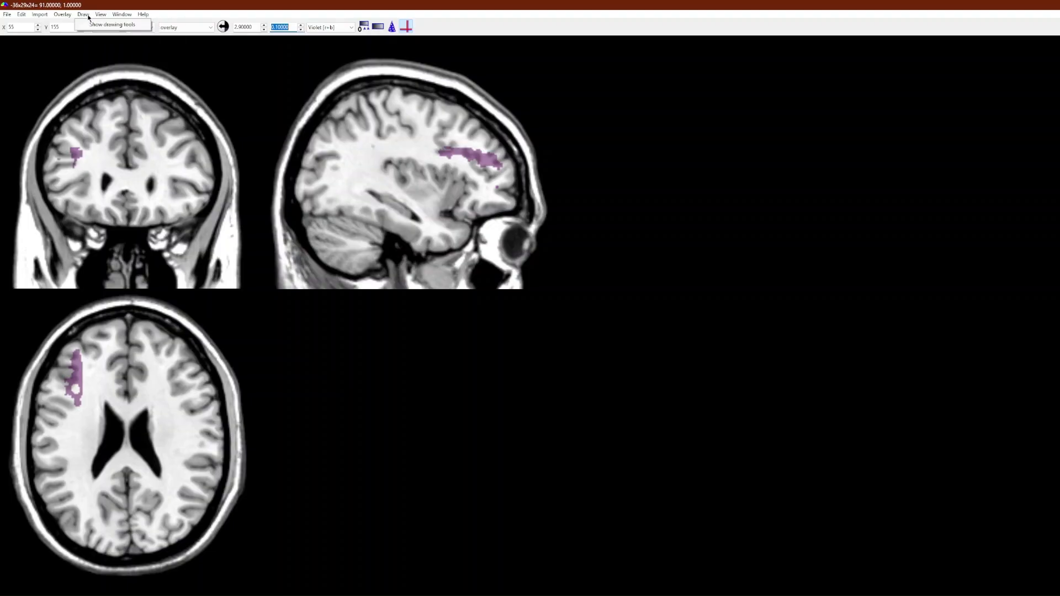
{"action": "left_click", "coordinate": [62, 14]}
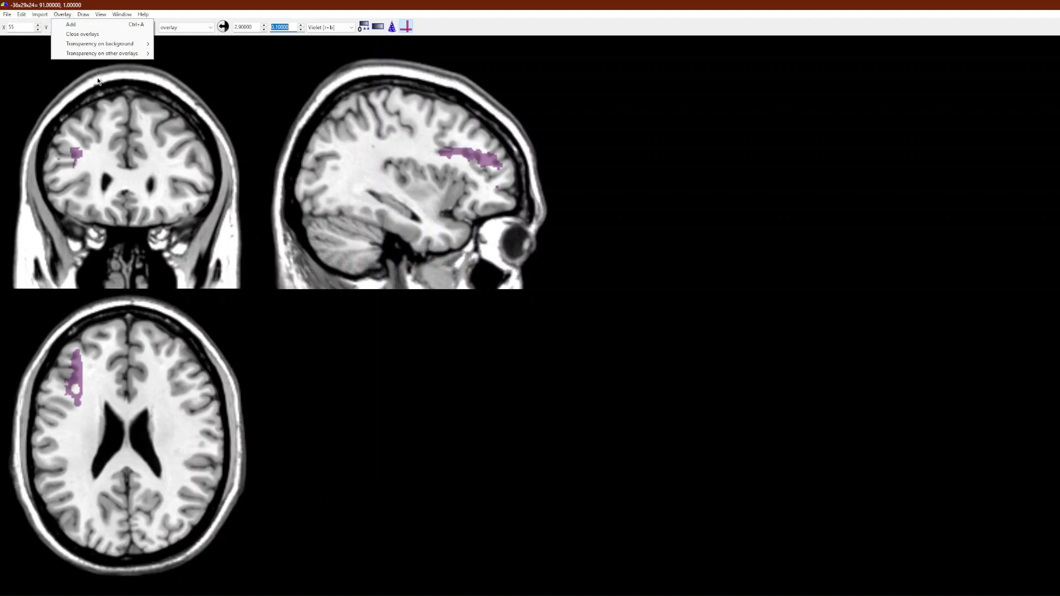
{"action": "mouse_move", "coordinate": [104, 47]}
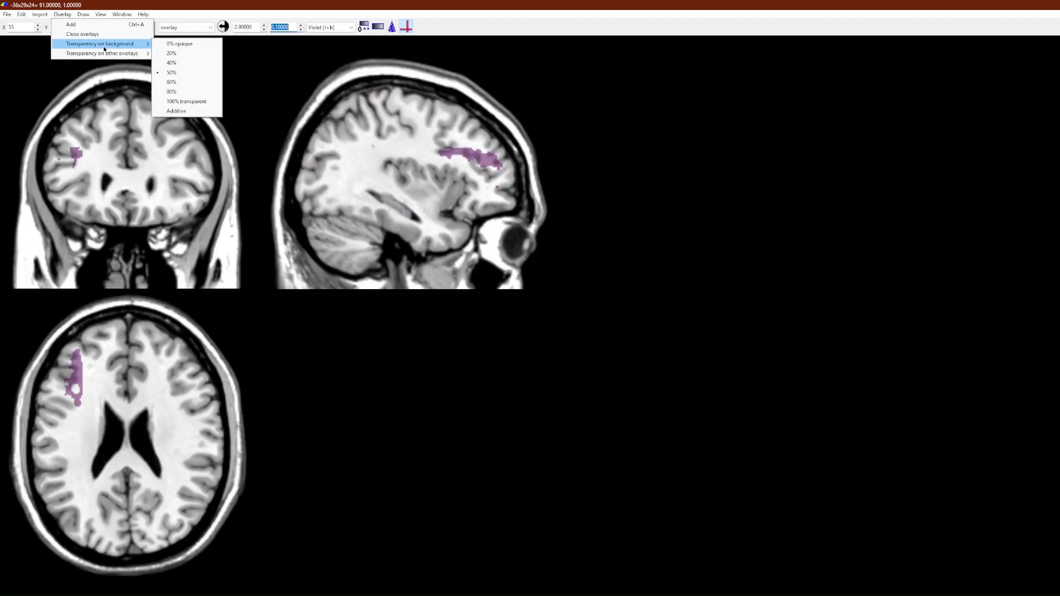
{"action": "left_click", "coordinate": [176, 101]}
{"action": "left_click", "coordinate": [62, 14]}
{"action": "mouse_move", "coordinate": [48, 16]}
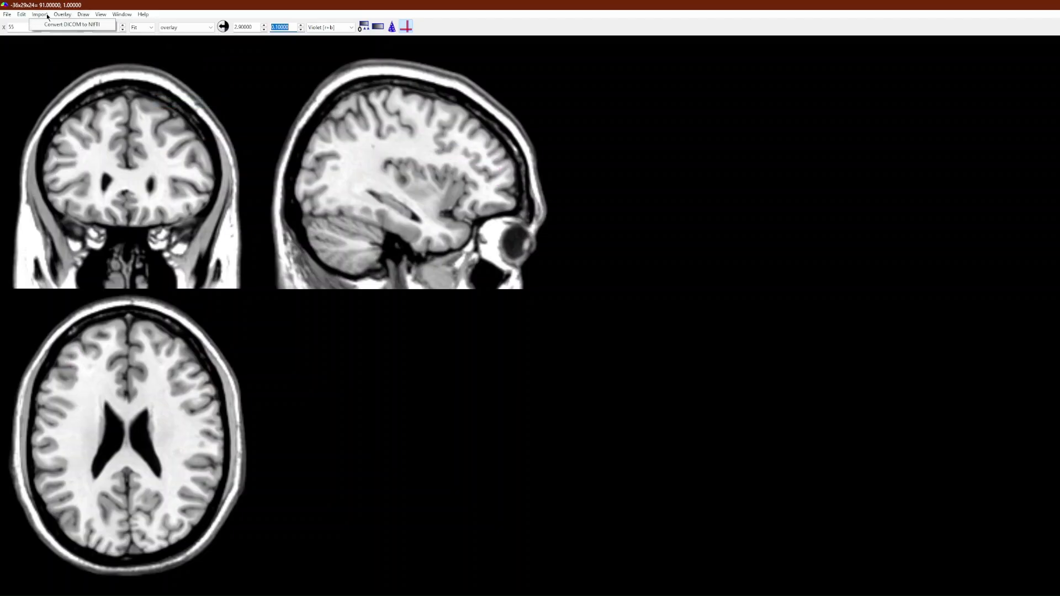
{"action": "mouse_move", "coordinate": [72, 43]}
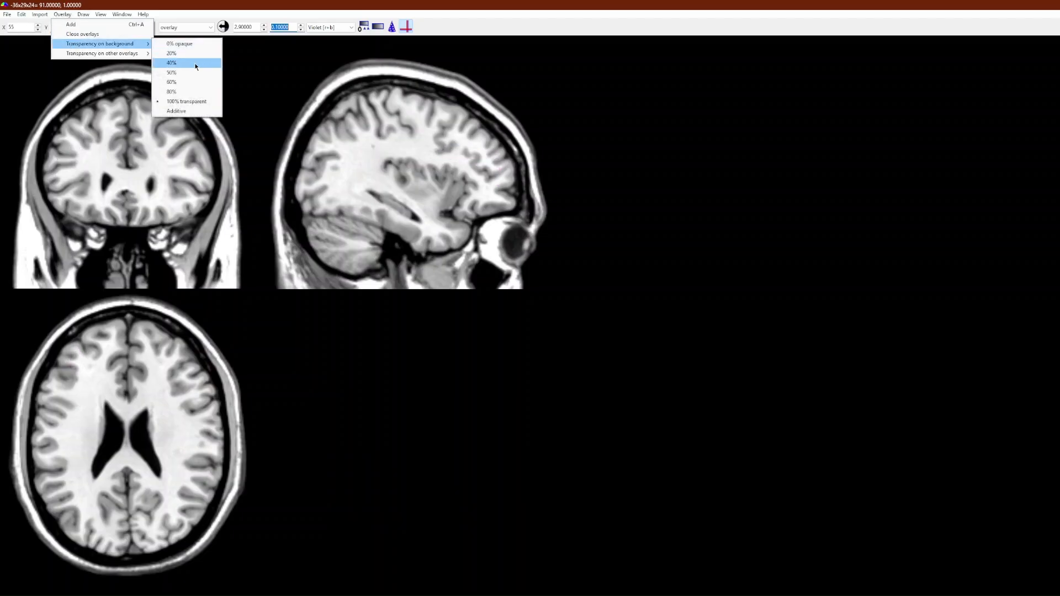
{"action": "left_click", "coordinate": [196, 66]}
Try 100% transparent and Additive for transparency on other overlays, set it to 0% opaque, and reposition the crosshair in the colored region
{"action": "left_click", "coordinate": [62, 15]}
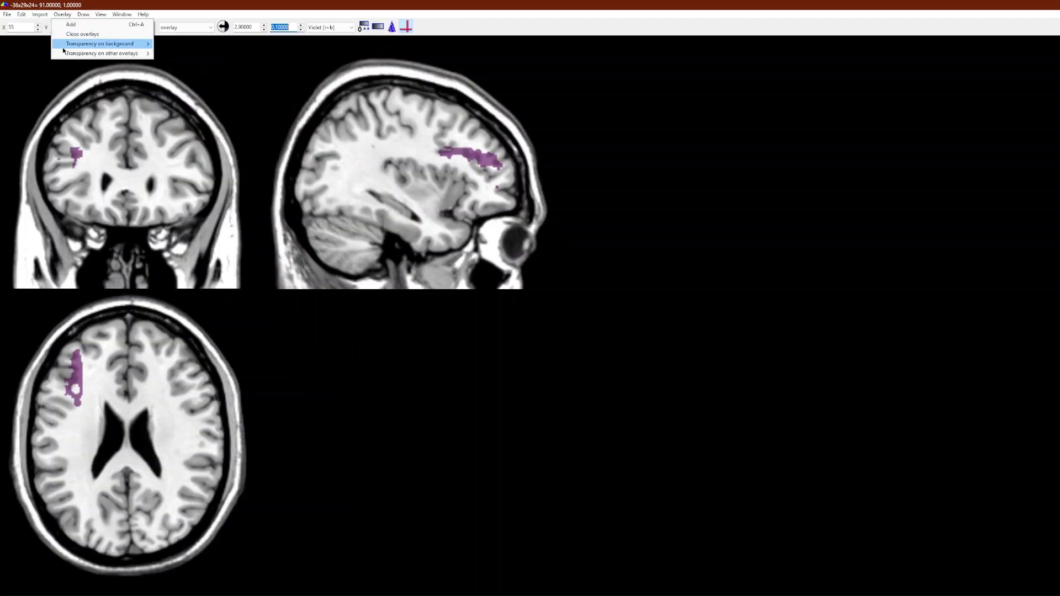
{"action": "mouse_move", "coordinate": [64, 51]}
{"action": "left_click", "coordinate": [186, 109]}
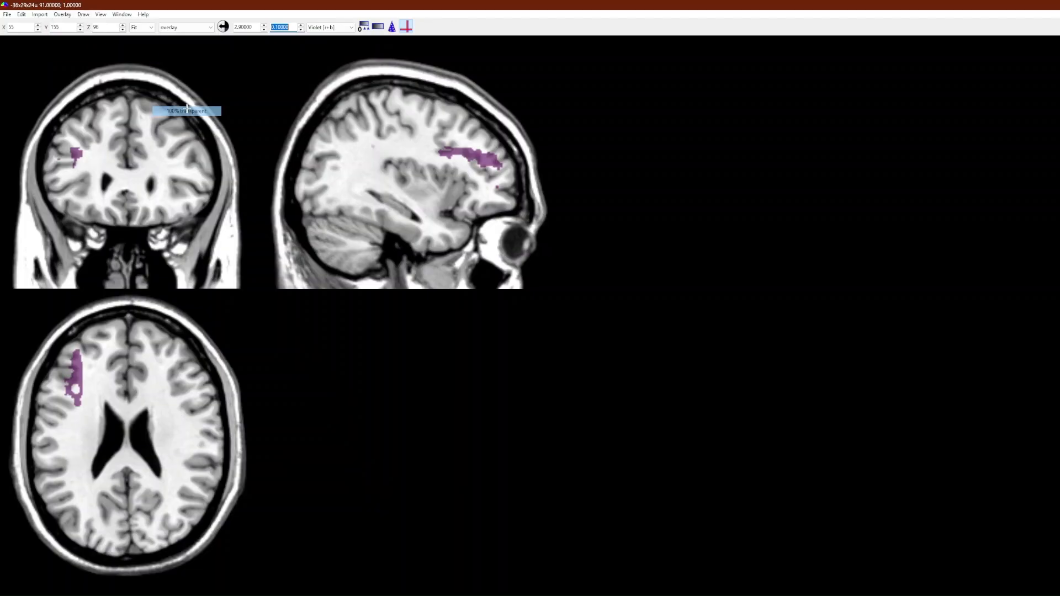
{"action": "left_click", "coordinate": [63, 15]}
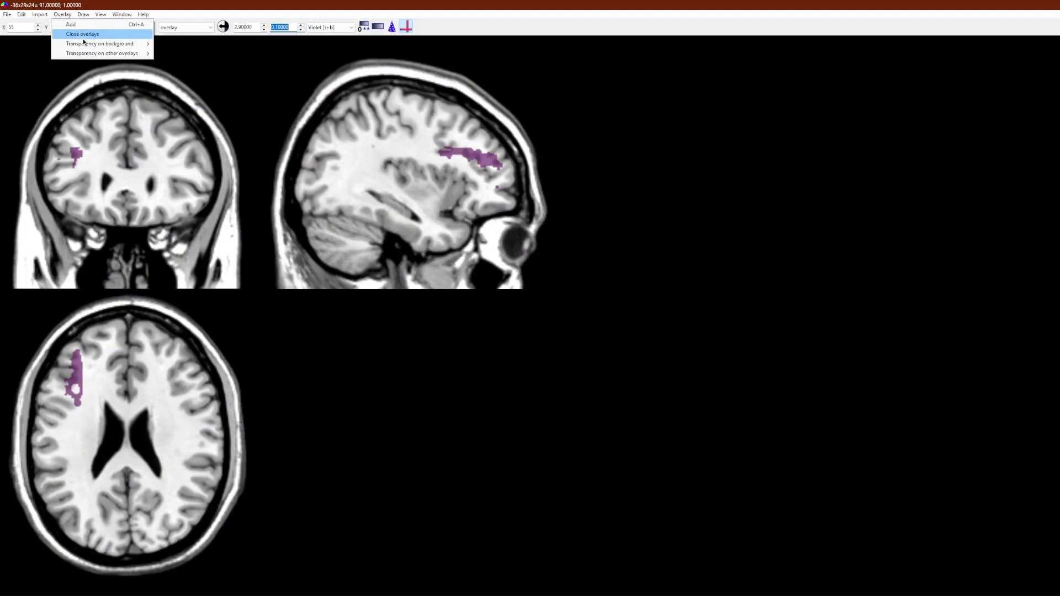
{"action": "mouse_move", "coordinate": [88, 49]}
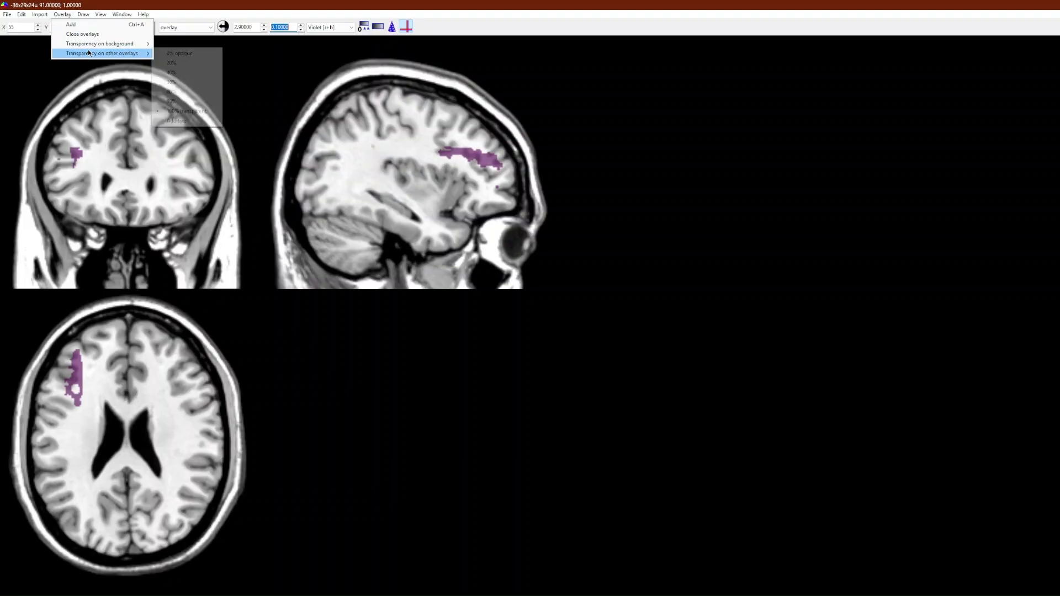
{"action": "left_click", "coordinate": [181, 120]}
{"action": "left_click", "coordinate": [63, 14]}
{"action": "mouse_move", "coordinate": [102, 53]}
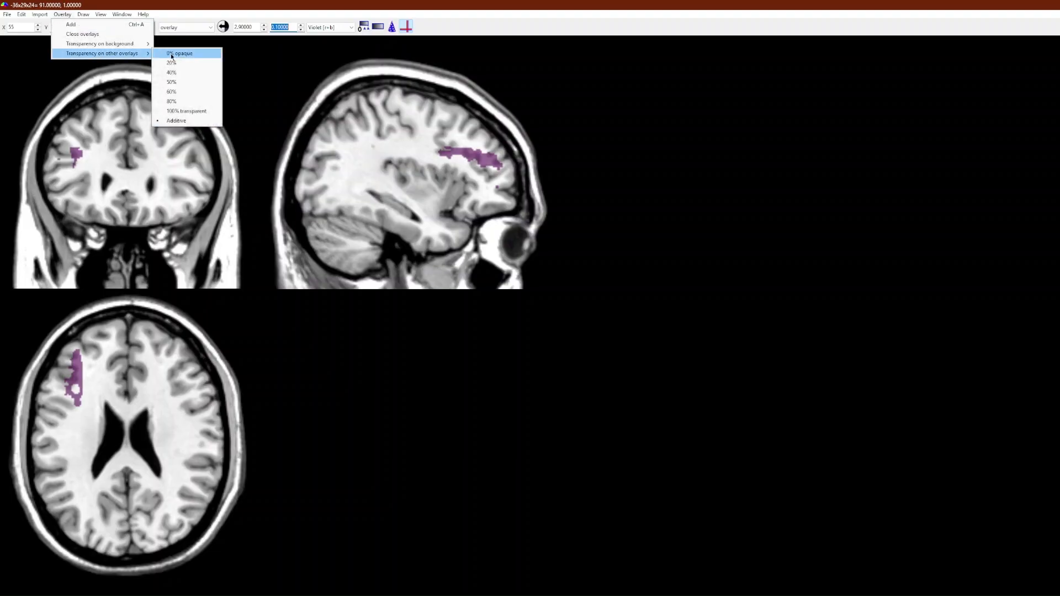
{"action": "left_click", "coordinate": [171, 54]}
{"action": "left_click", "coordinate": [79, 154]}
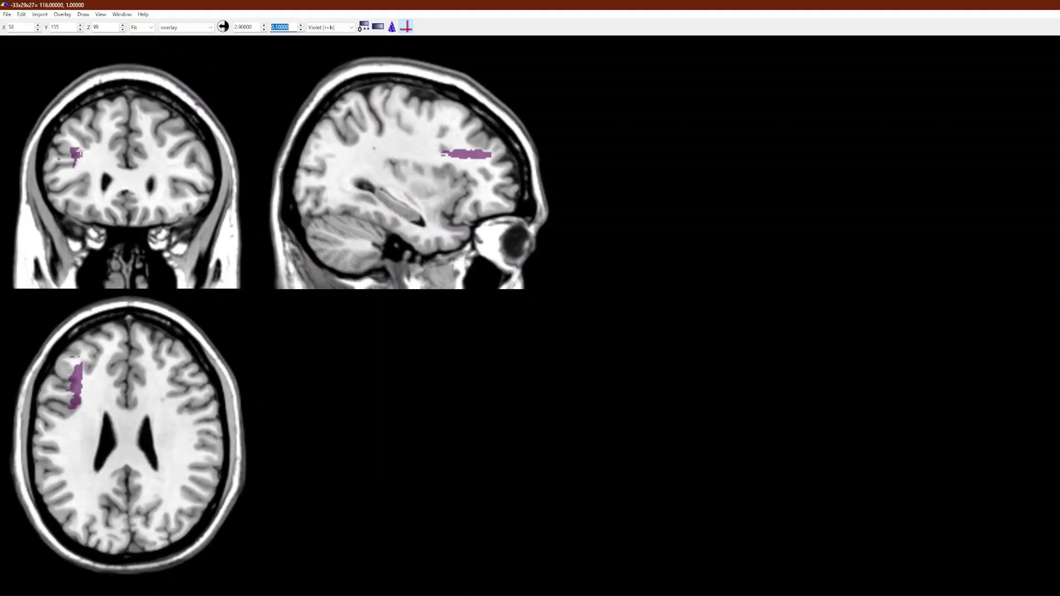
Switch the active layer between Background and overlay, and change the overlay's intensity range to 0.00781 and 0.99609
{"action": "left_click", "coordinate": [63, 14]}
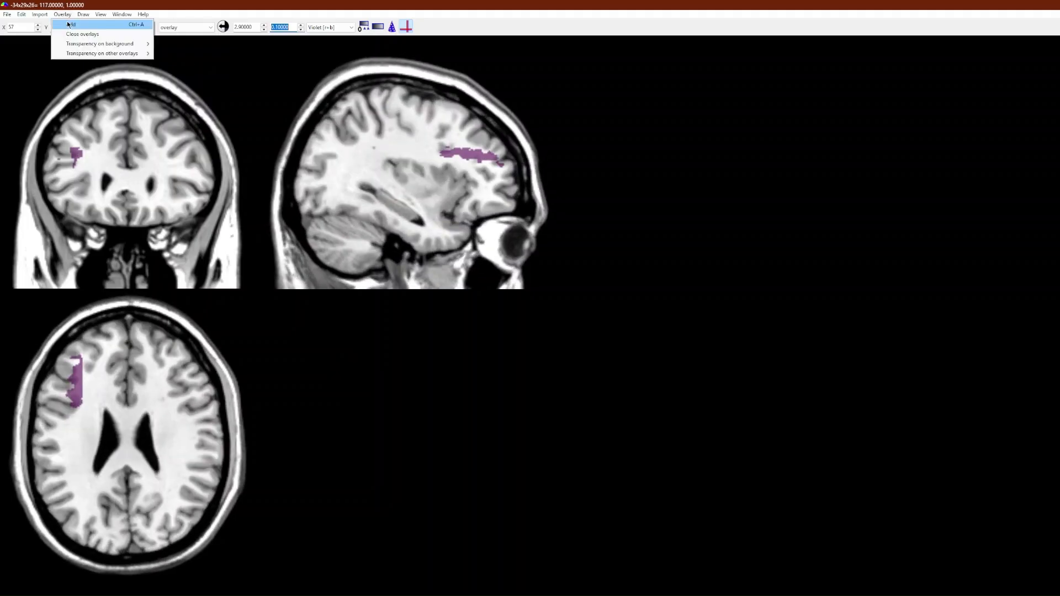
{"action": "left_click", "coordinate": [191, 29]}
{"action": "left_click", "coordinate": [186, 43]}
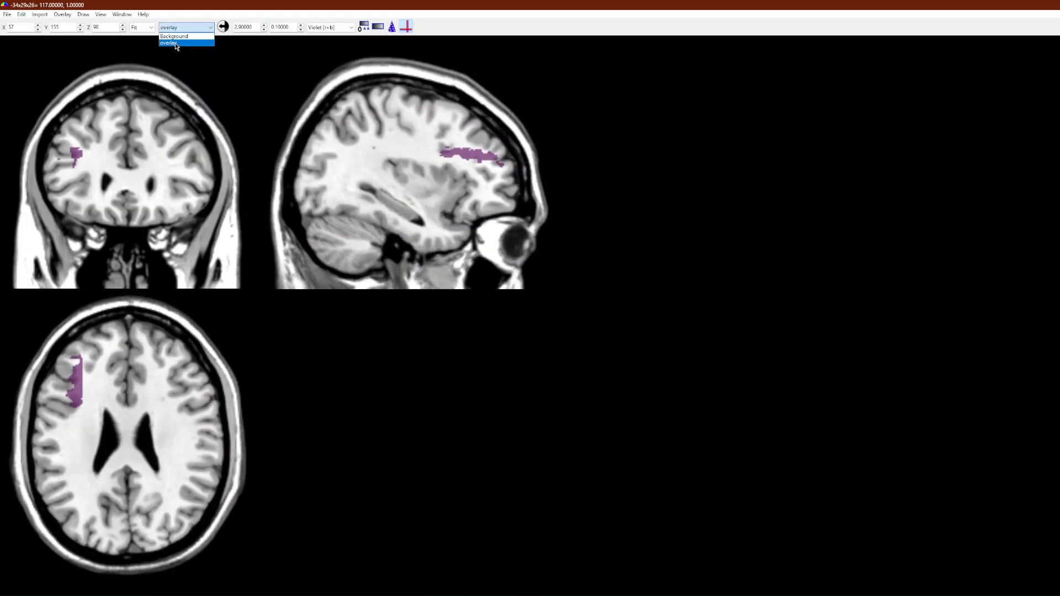
{"action": "left_click", "coordinate": [174, 37]}
{"action": "left_click", "coordinate": [174, 29]}
{"action": "left_click", "coordinate": [173, 43]}
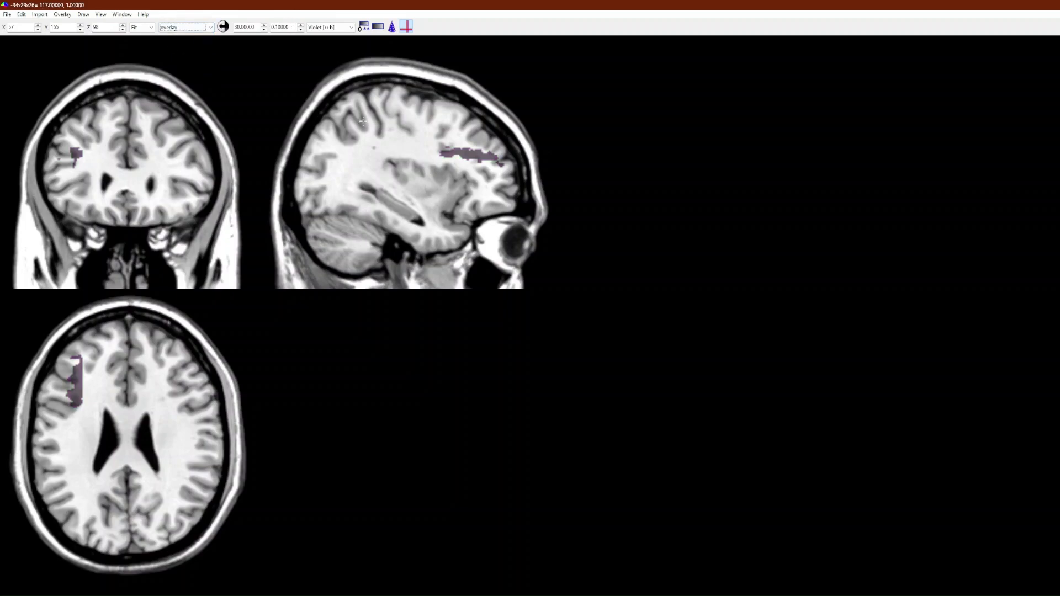
{"action": "left_click", "coordinate": [173, 28]}
{"action": "left_click", "coordinate": [172, 37]}
{"action": "left_click", "coordinate": [172, 28]}
{"action": "left_click", "coordinate": [170, 42]}
{"action": "double_click", "coordinate": [237, 27]}
{"action": "type", "text": "1"}
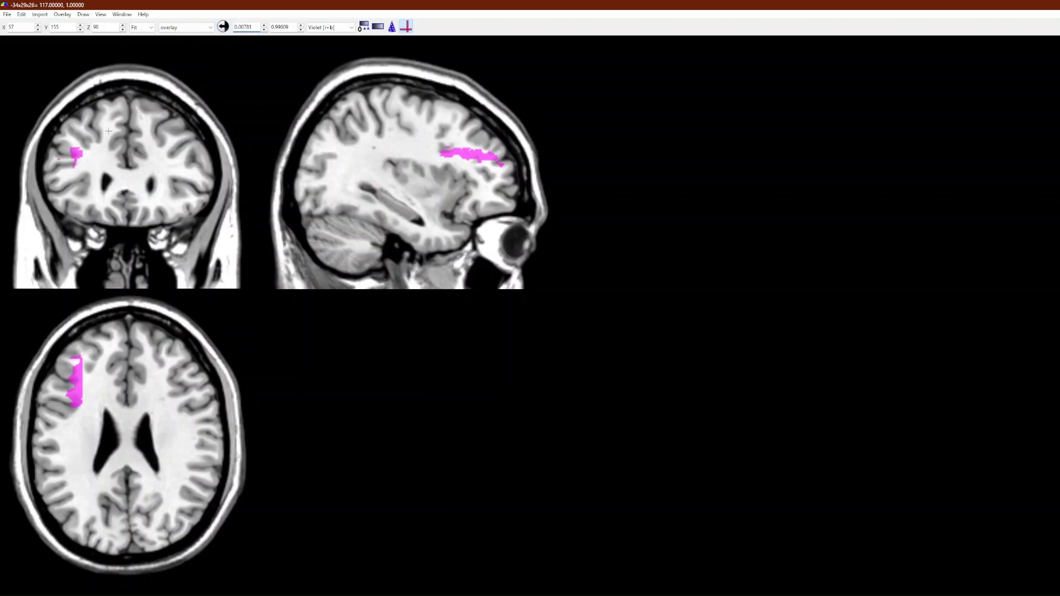
Examine the colored overlay region by moving the crosshair in the coronal and sagittal views and stepping through the coronal slices
{"action": "left_click", "coordinate": [73, 157]}
{"action": "left_click_drag", "start_coordinate": [73, 157], "coordinate": [75, 153]}
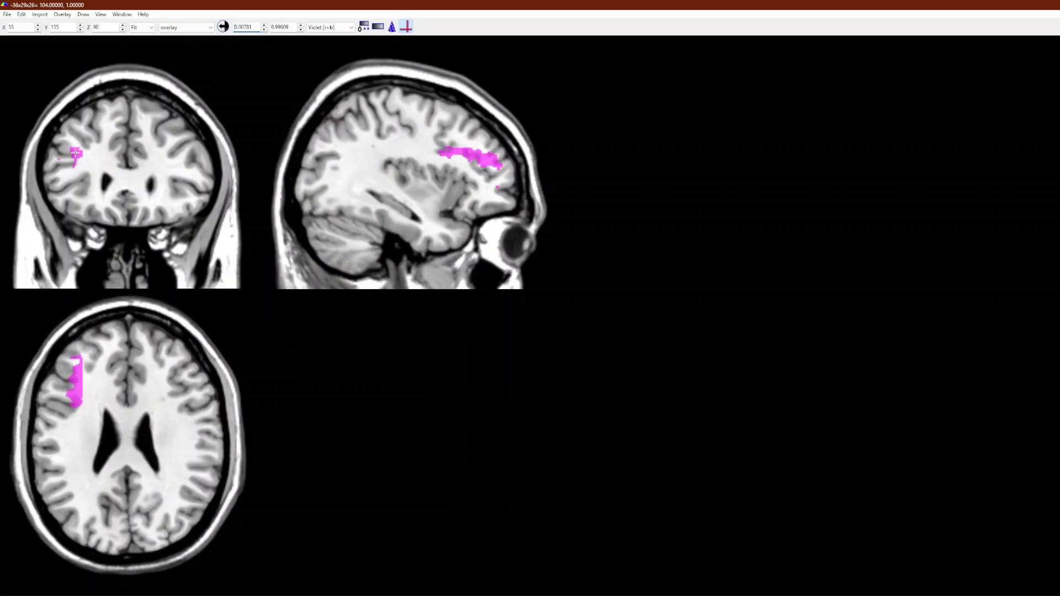
{"action": "mouse_move", "coordinate": [486, 158]}
{"action": "left_mouse_down"}
{"action": "mouse_move", "coordinate": [485, 169]}
{"action": "mouse_move", "coordinate": [483, 152]}
{"action": "left_mouse_up"}
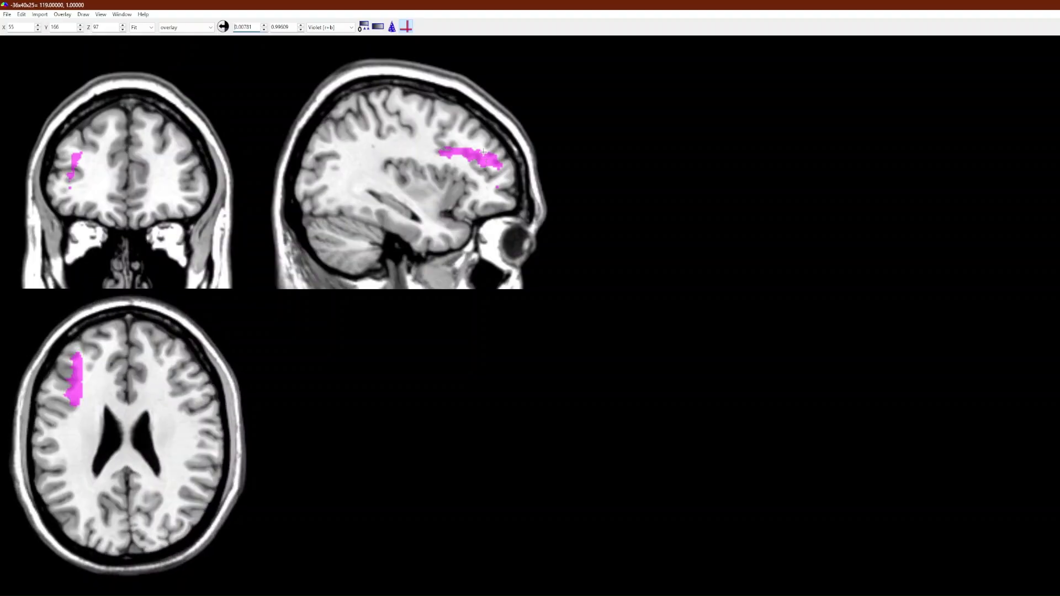
{"action": "left_click", "coordinate": [75, 157]}
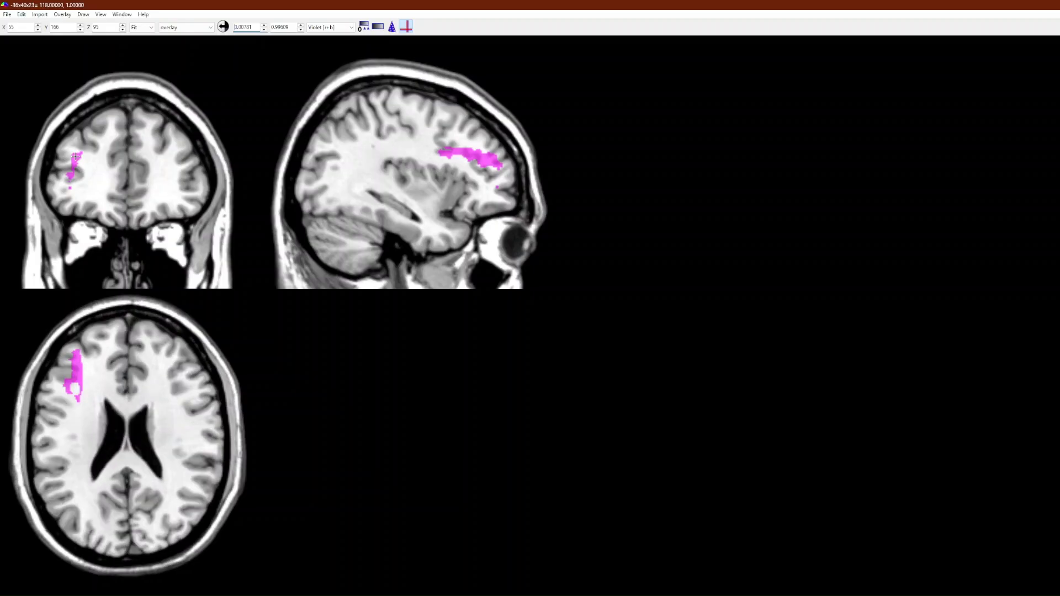
{"action": "scroll", "coordinate": [75, 157], "scroll_direction": "down", "scroll_amount": 8}
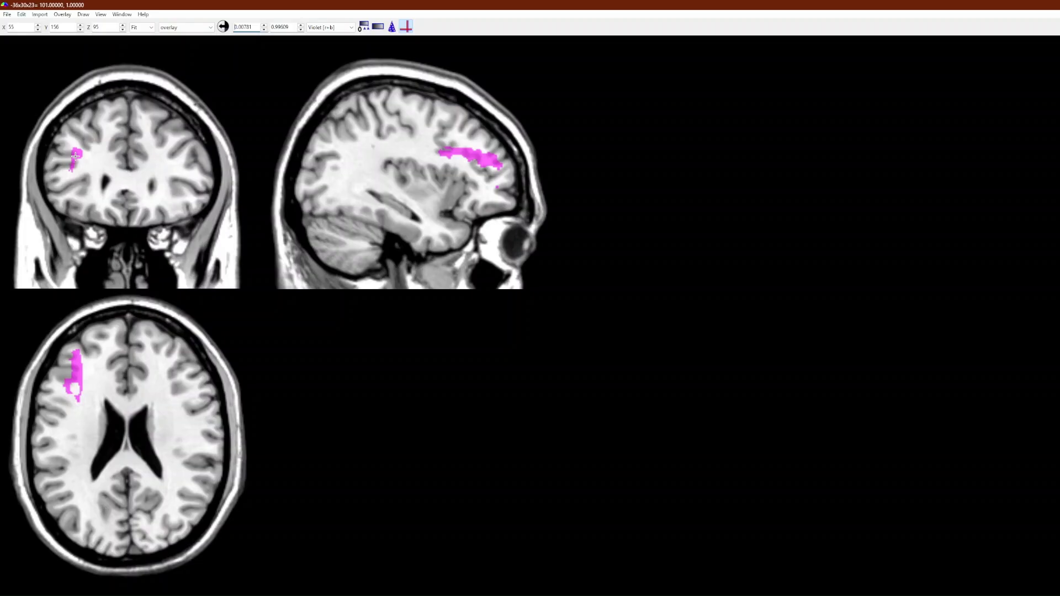
{"action": "scroll", "coordinate": [75, 156], "scroll_direction": "down", "scroll_amount": 10}
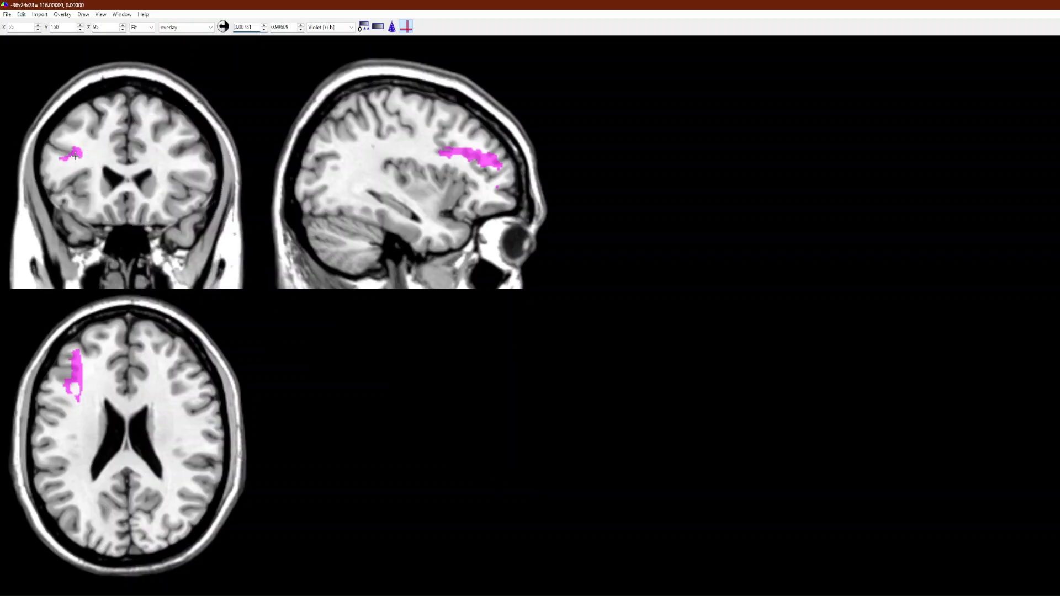
{"action": "scroll", "coordinate": [75, 157], "scroll_direction": "up", "scroll_amount": 10}
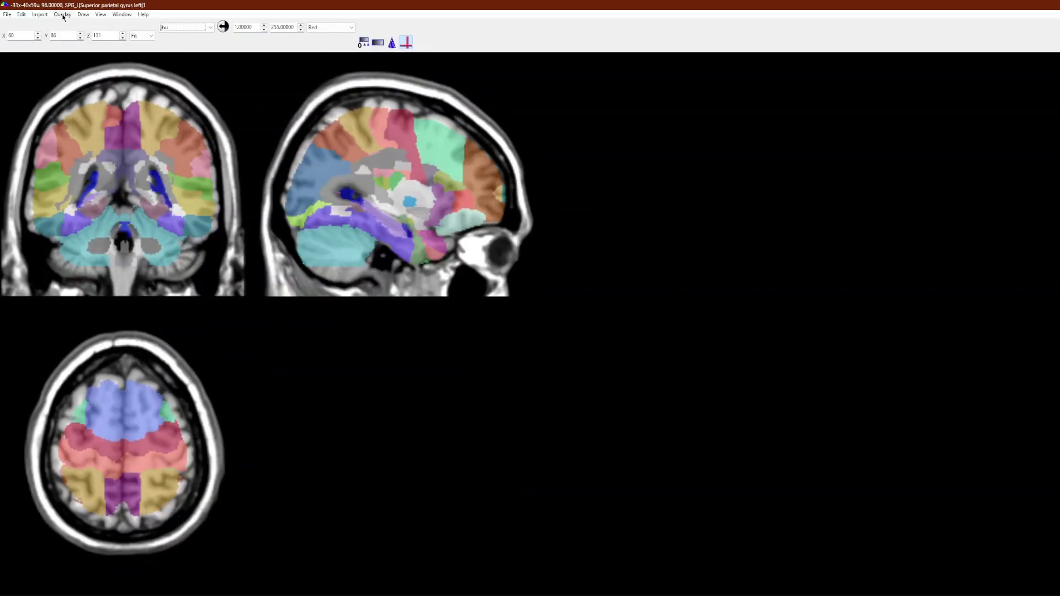
Close the current overlays and add the jhu atlas from the templates folder as an overlay
{"action": "left_click", "coordinate": [63, 15]}
{"action": "left_click", "coordinate": [64, 34]}
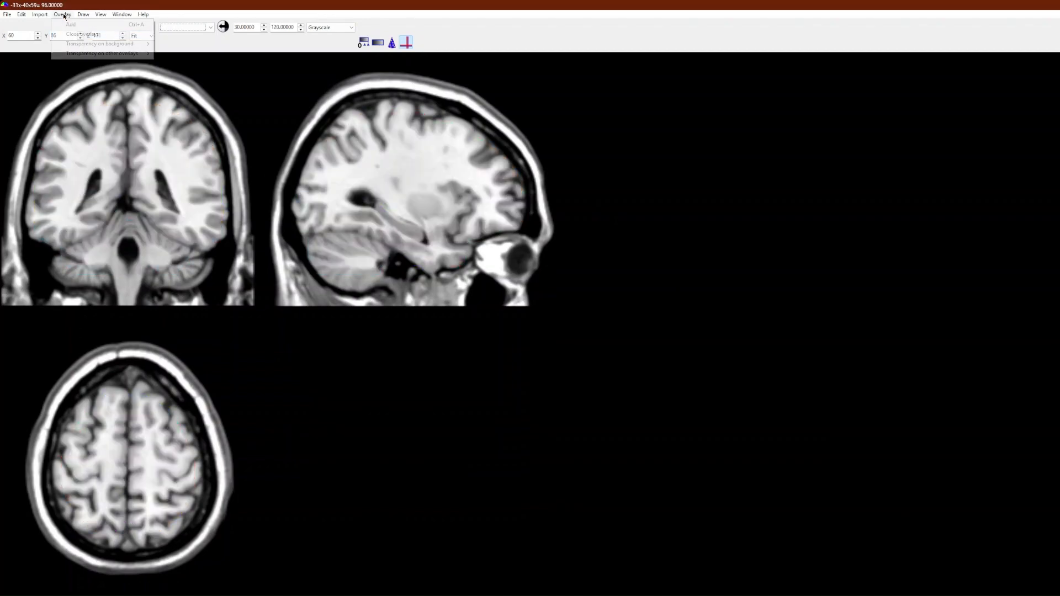
{"action": "left_click", "coordinate": [62, 14]}
{"action": "left_click", "coordinate": [71, 24]}
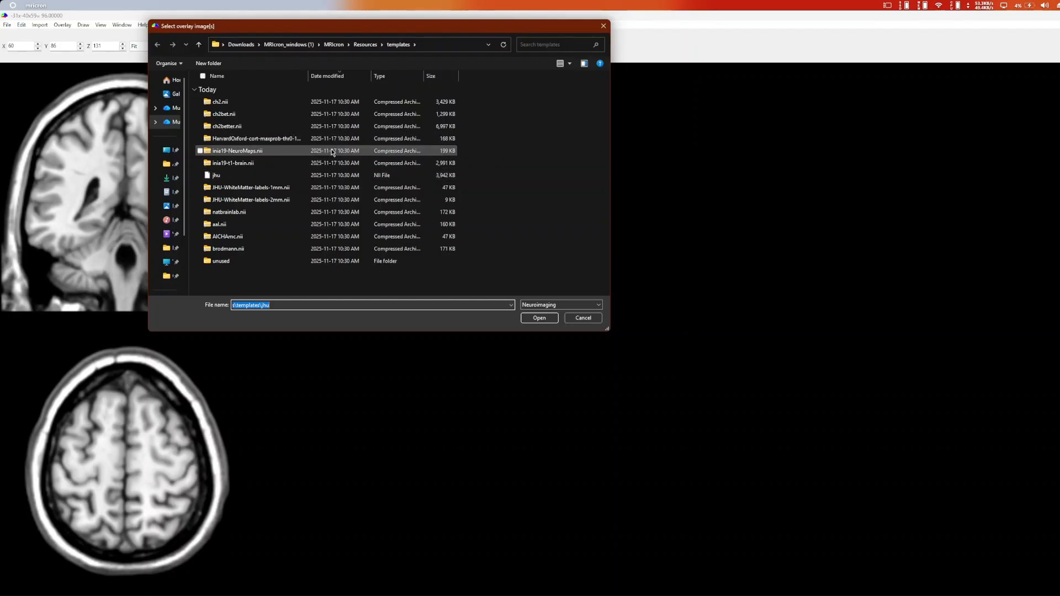
{"action": "double_click", "coordinate": [308, 176]}
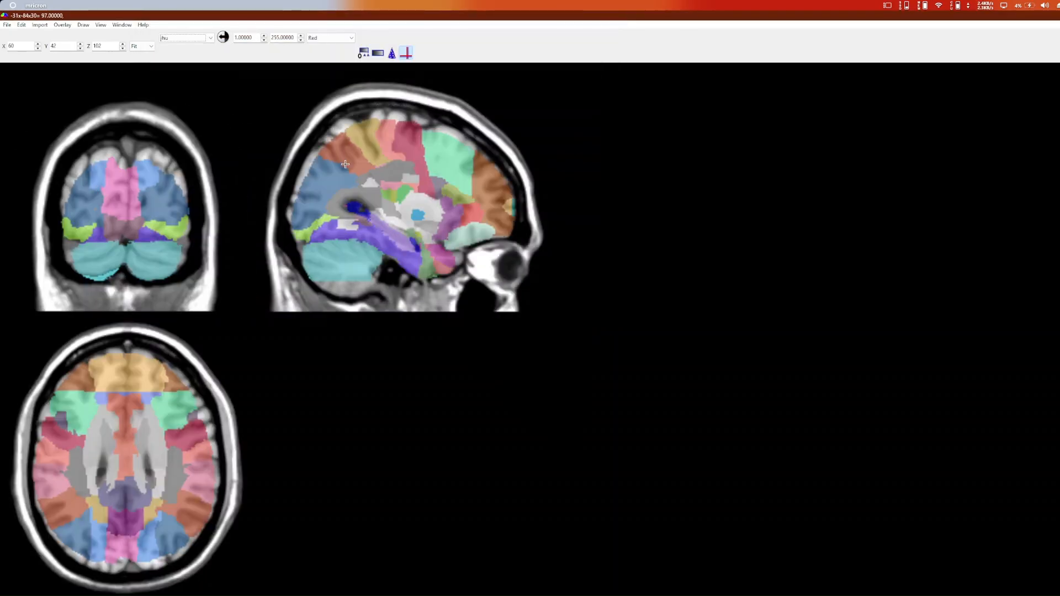
Look up the atlas region names at several points in the sagittal and coronal views
{"action": "left_click", "coordinate": [372, 143]}
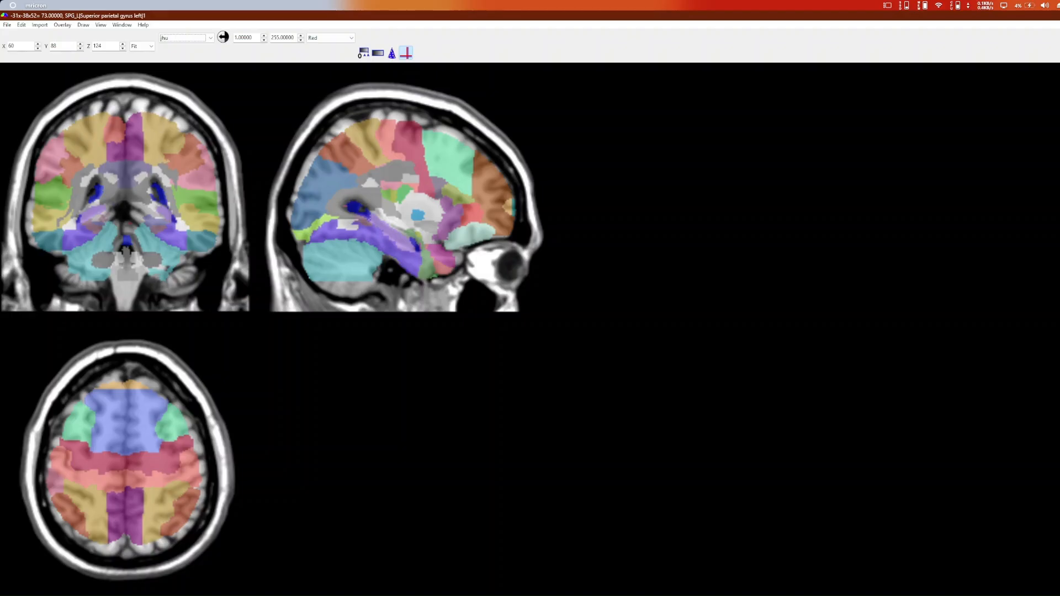
{"action": "left_click", "coordinate": [88, 137]}
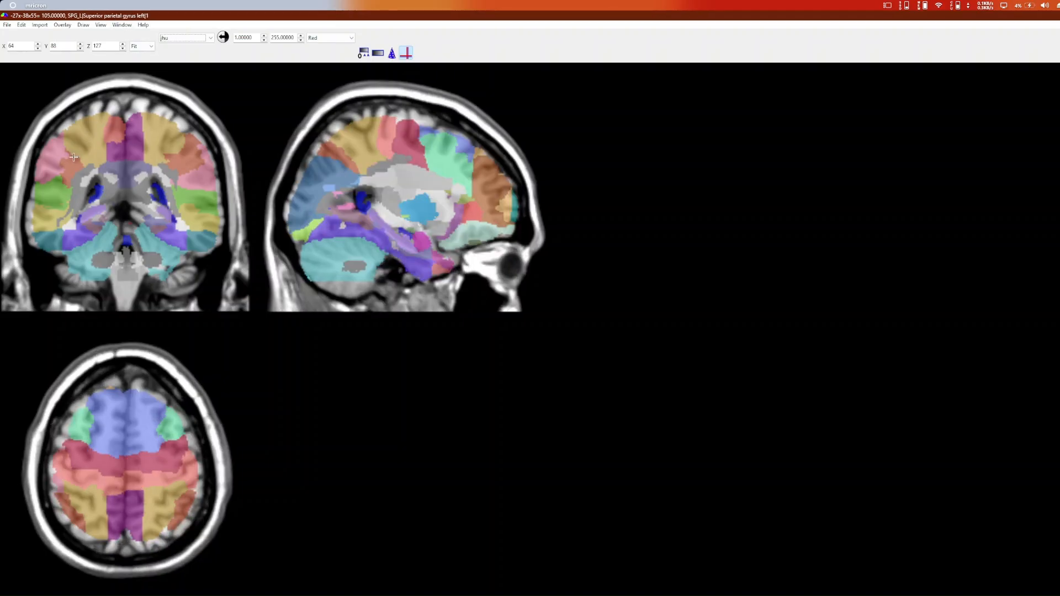
{"action": "left_click", "coordinate": [156, 144]}
{"action": "left_click", "coordinate": [181, 203]}
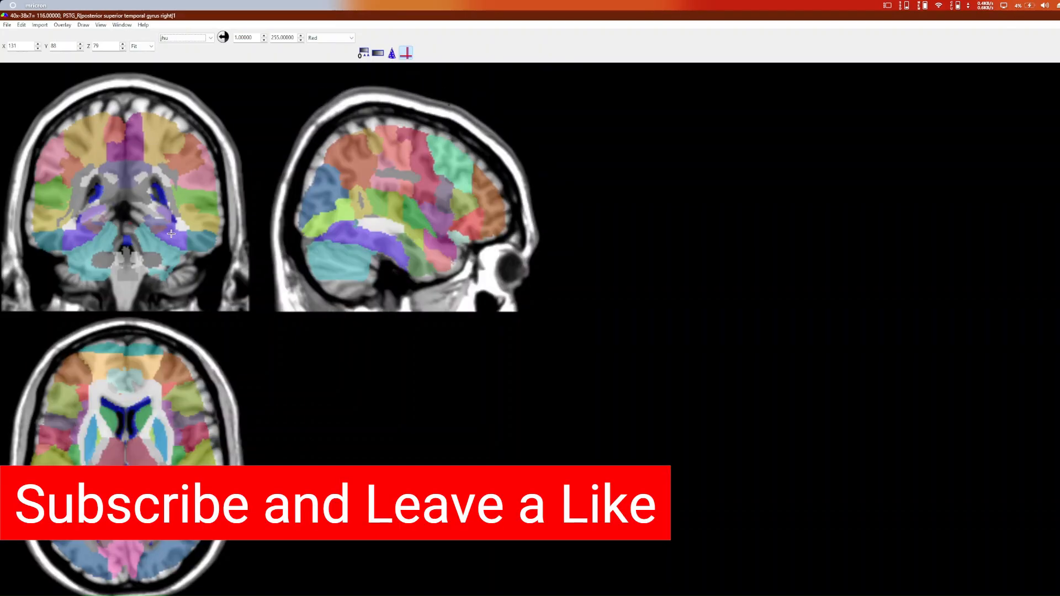
{"action": "left_click", "coordinate": [173, 231]}
Place the crosshair near the midline in the axial view and go up and down through the axial slices of the atlas
{"action": "left_click", "coordinate": [138, 422]}
{"action": "left_click_drag", "start_coordinate": [138, 421], "coordinate": [139, 419]}
{"action": "scroll", "coordinate": [139, 419], "scroll_direction": "up", "scroll_amount": 20}
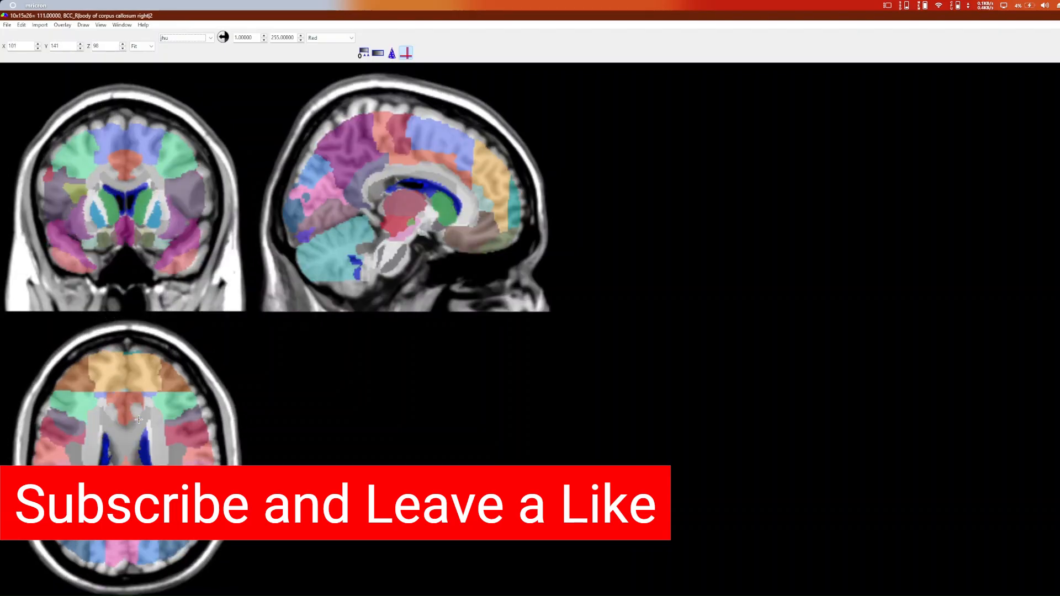
{"action": "scroll", "coordinate": [138, 419], "scroll_direction": "down", "scroll_amount": 20}
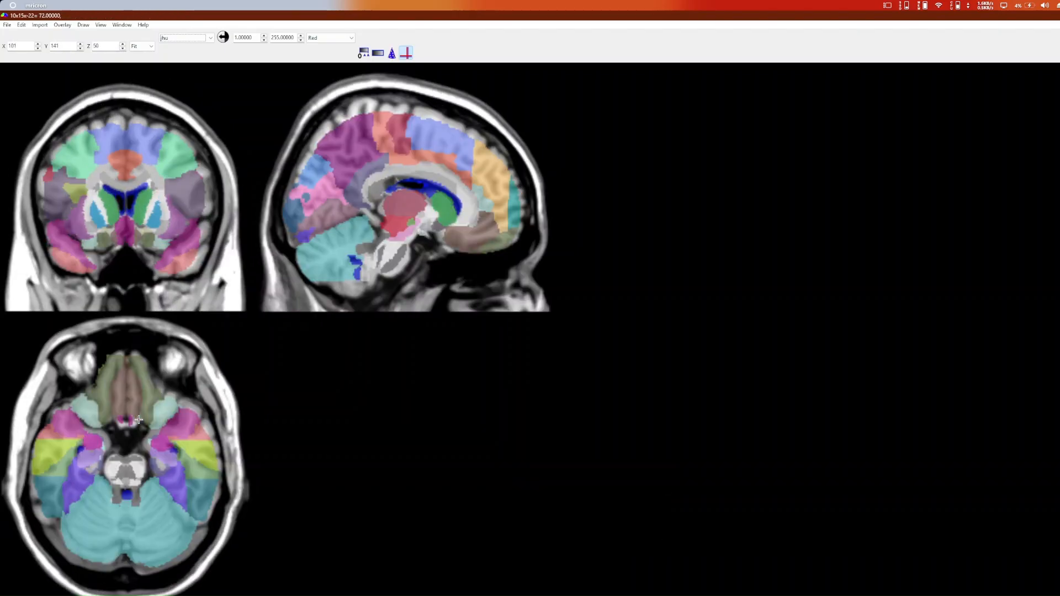
{"action": "scroll", "coordinate": [139, 419], "scroll_direction": "up", "scroll_amount": 20}
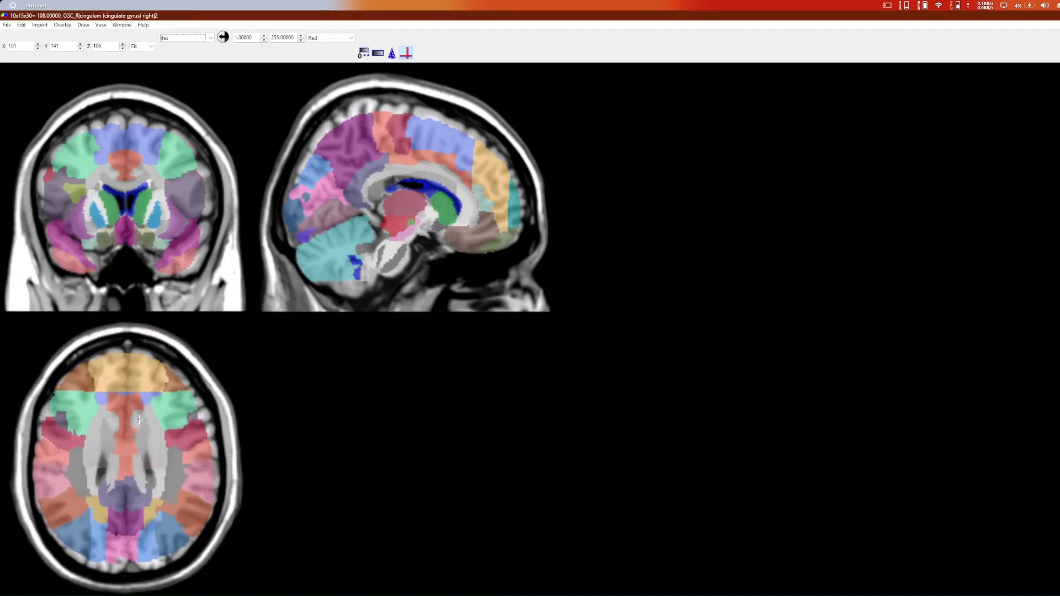
{"action": "scroll", "coordinate": [139, 419], "scroll_direction": "up", "scroll_amount": 15}
{"action": "scroll", "coordinate": [138, 419], "scroll_direction": "down", "scroll_amount": 20}
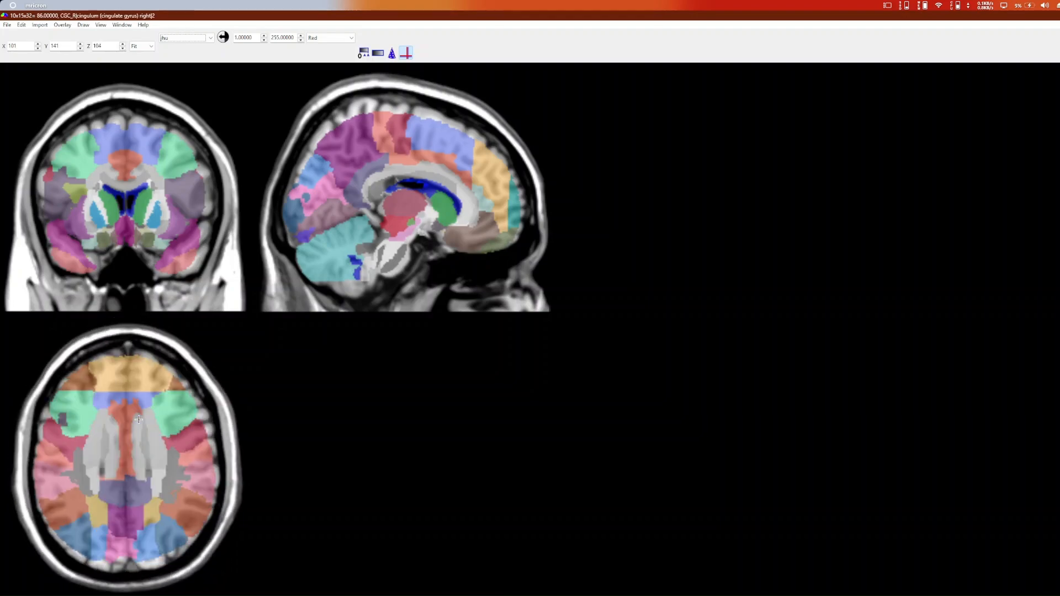